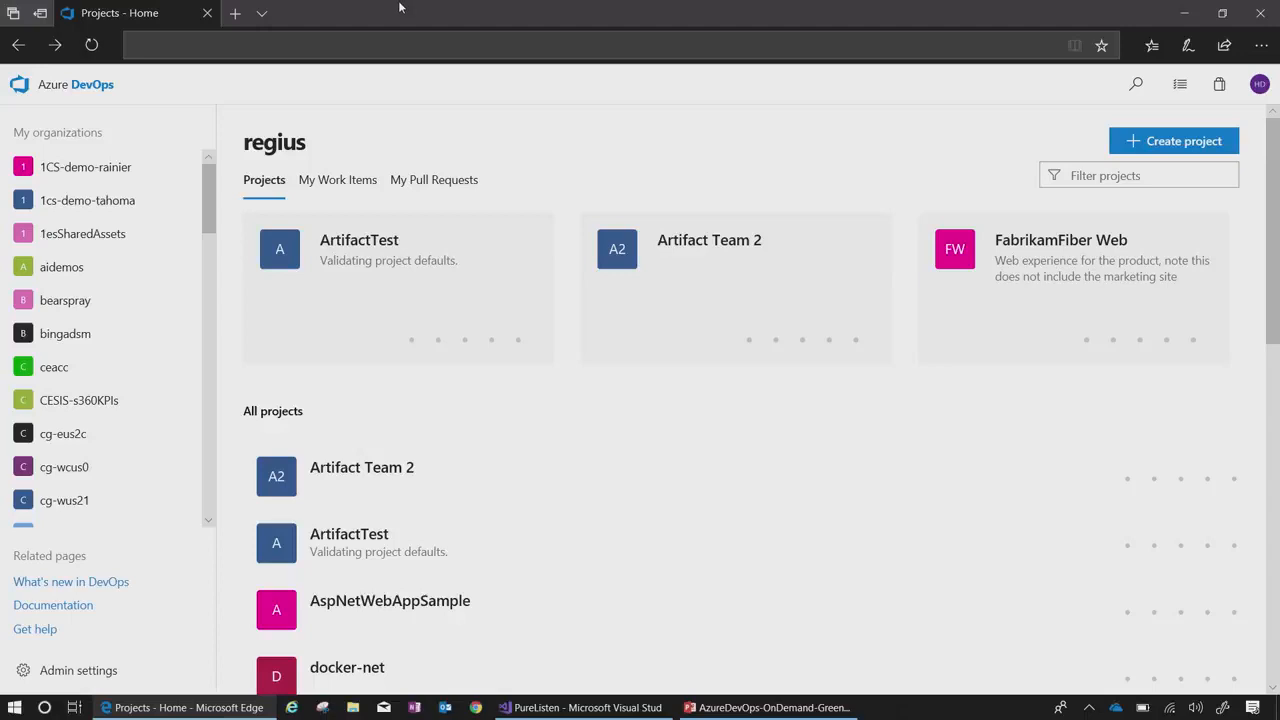
Open the ArtifactTest project, view its build pipelines, and go to its Artifacts area.
mouse_move(285, 252)
click(357, 257)
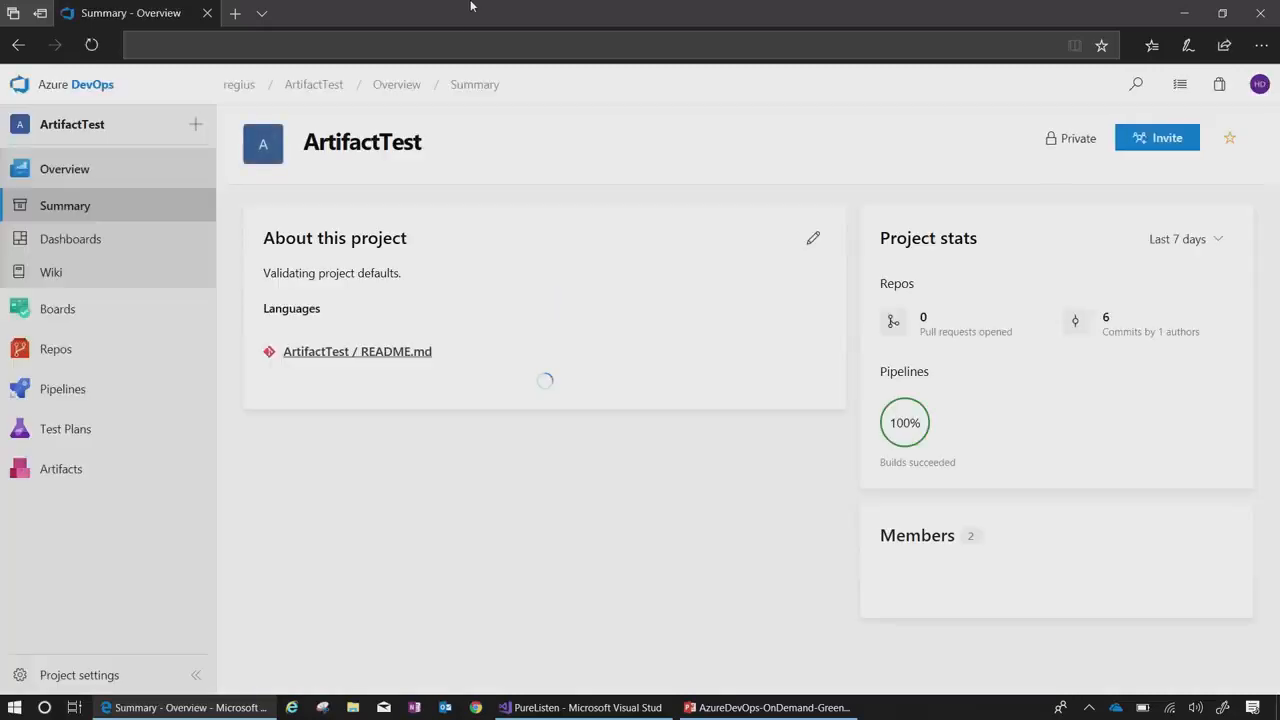
click(61, 388)
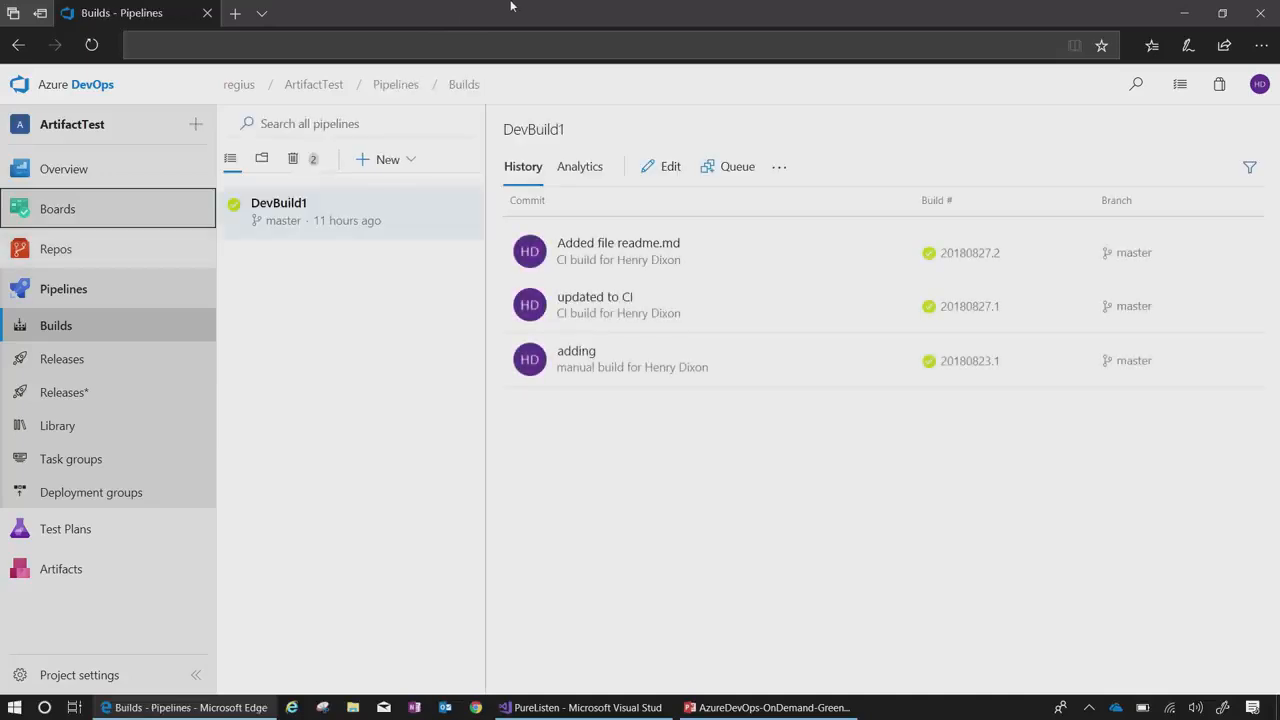
click(63, 570)
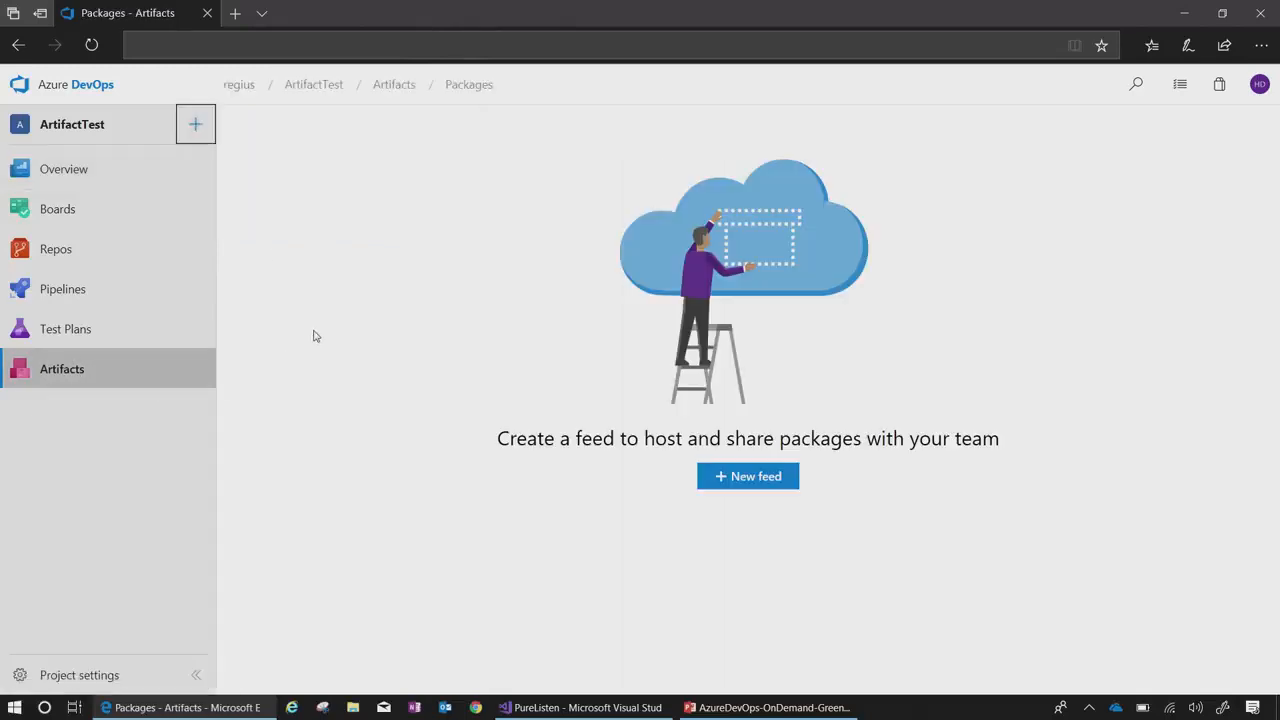
Create a package feed named TeamFeed, keeping the default visibility and public-source options.
click(751, 486)
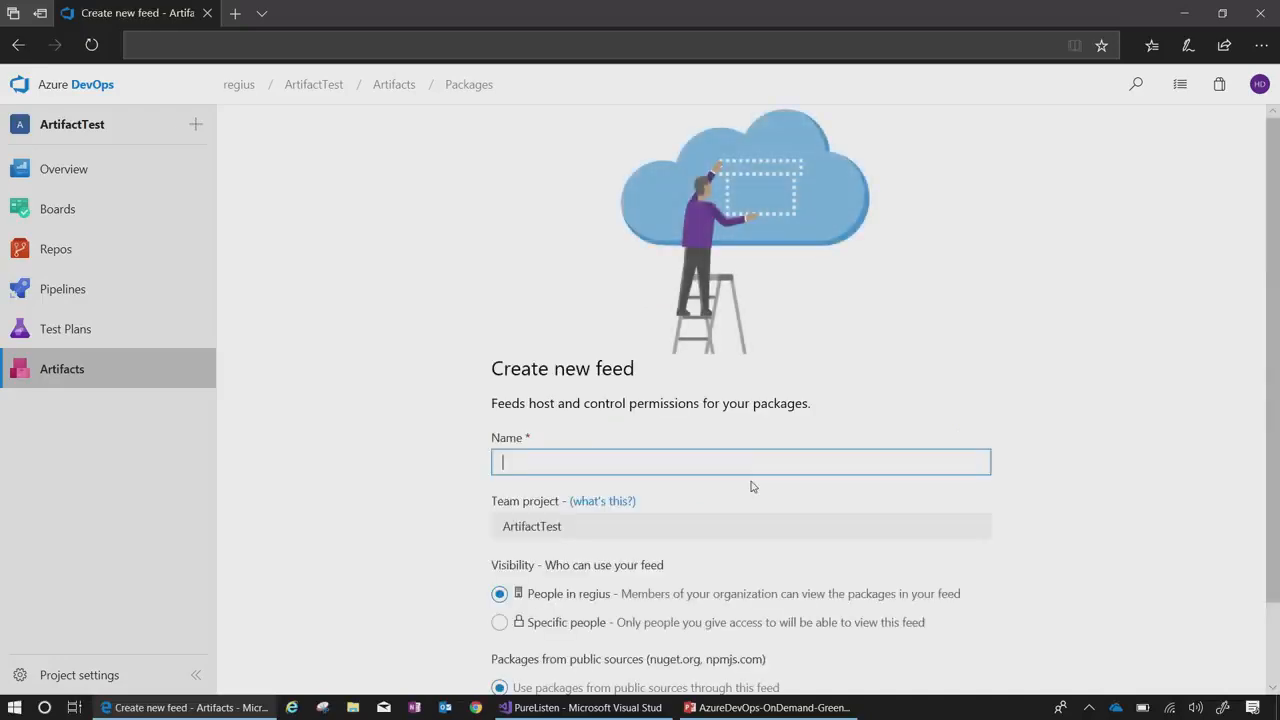
text(TeamFeed)
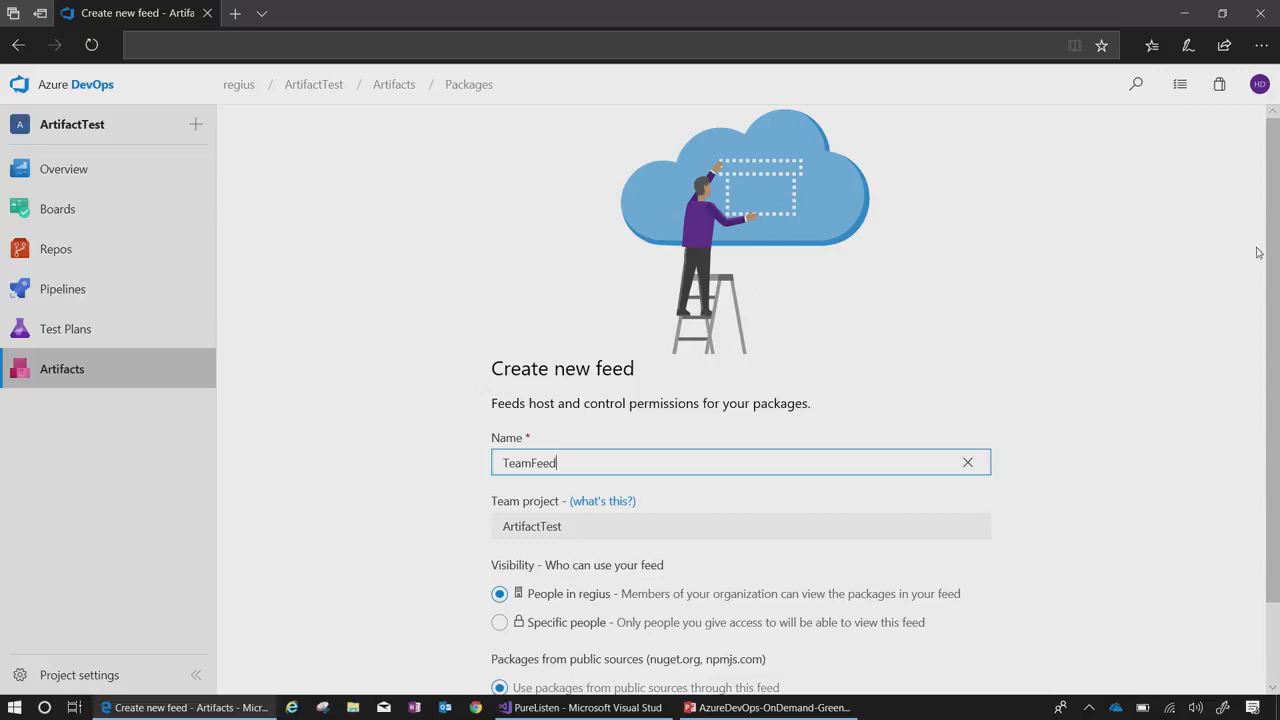
drag(1274, 241, 1278, 317)
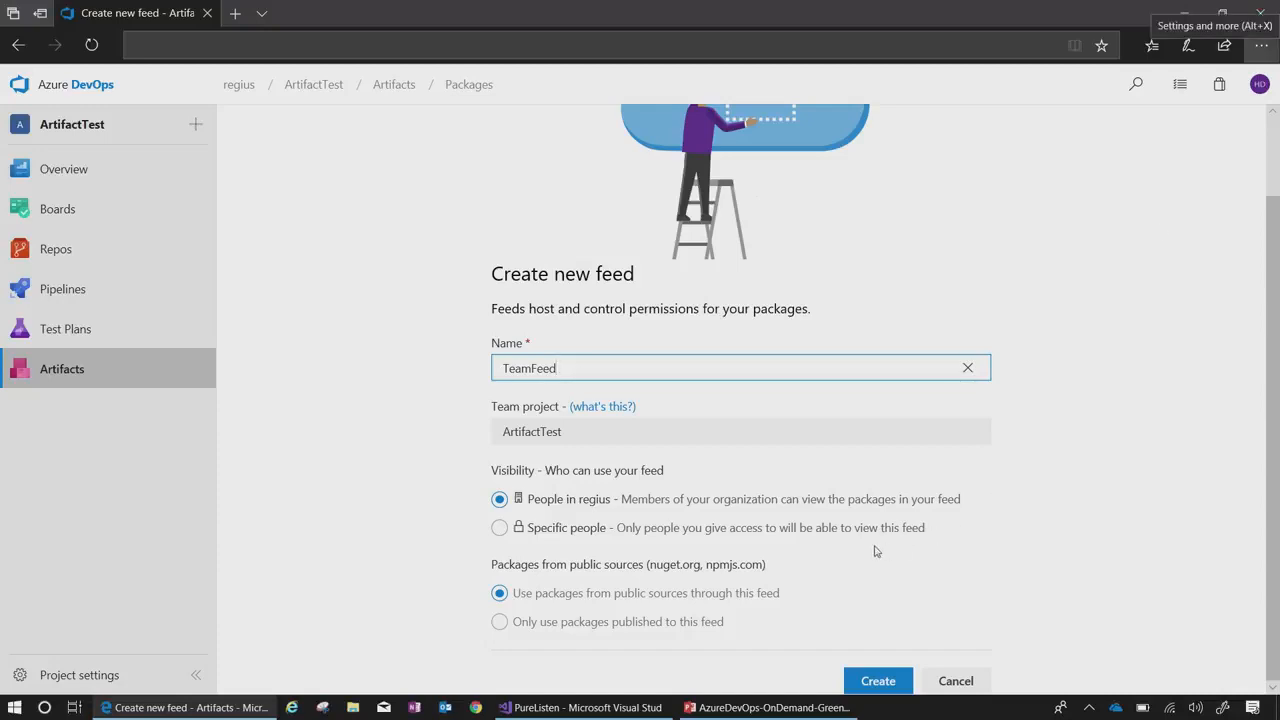
click(884, 681)
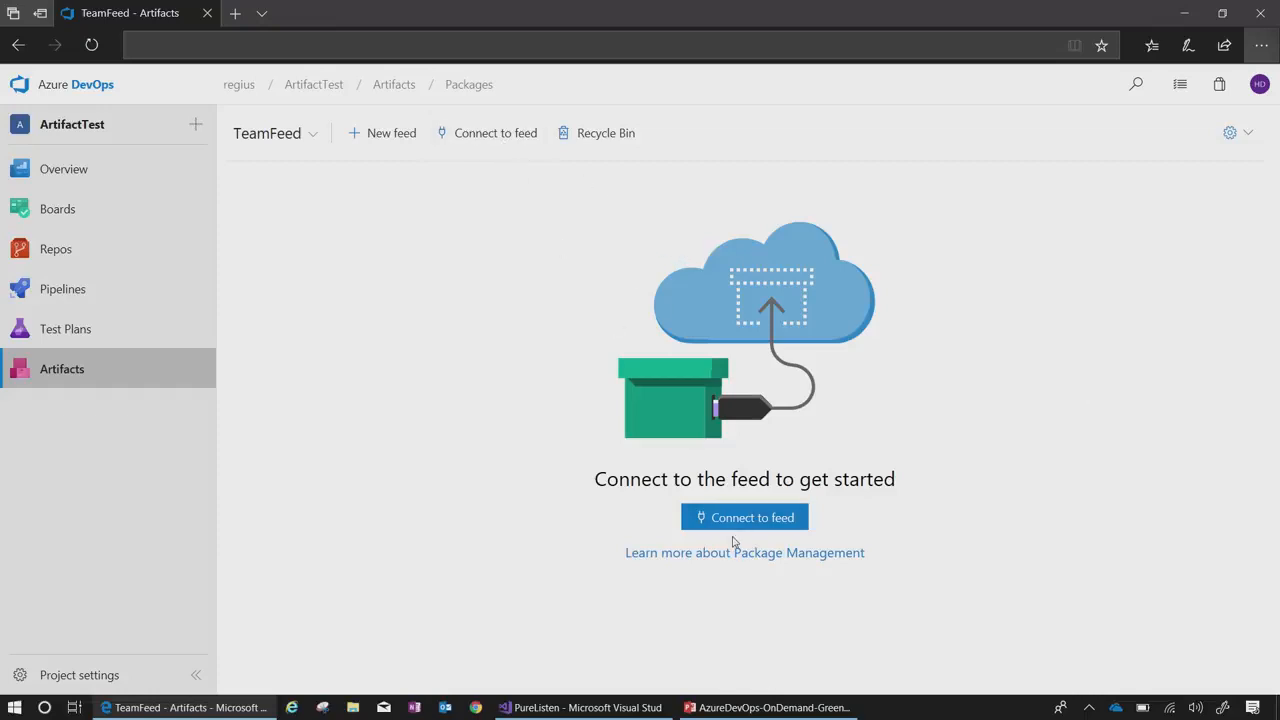
Copy the NuGet package source URL from TeamFeed's connection details and switch to the PureListen solution in Visual Studio.
click(485, 140)
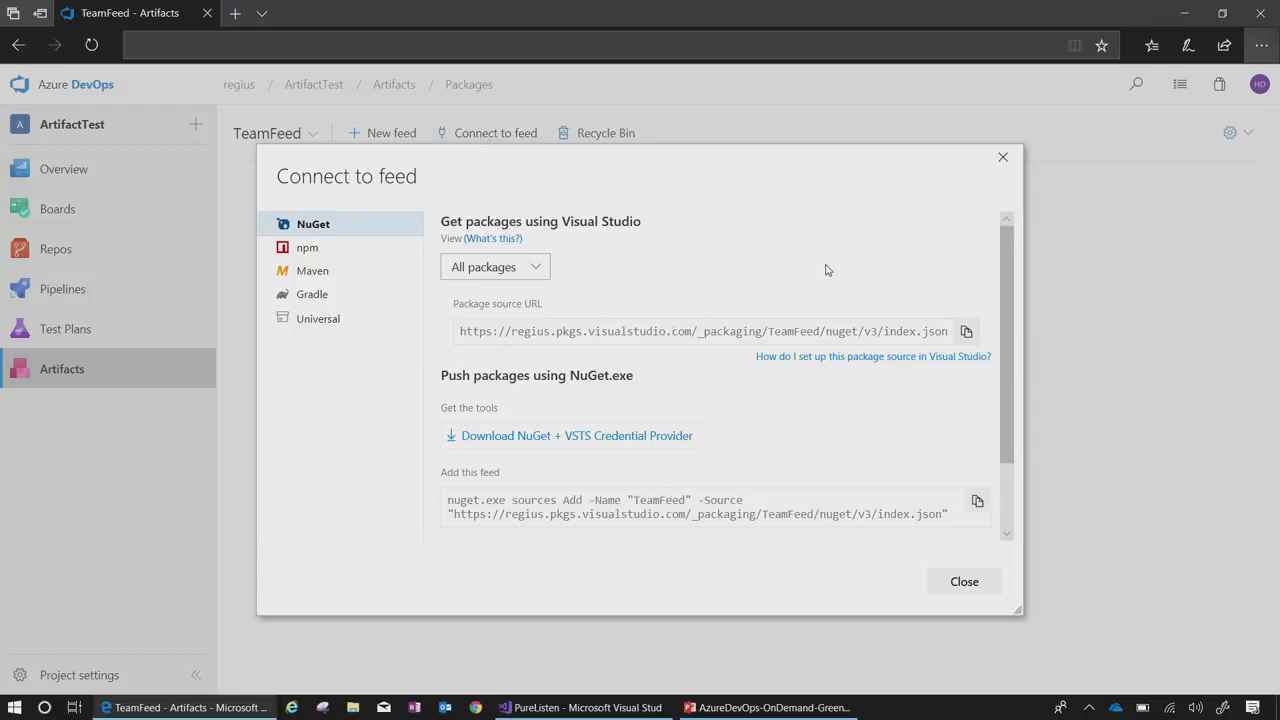
click(966, 334)
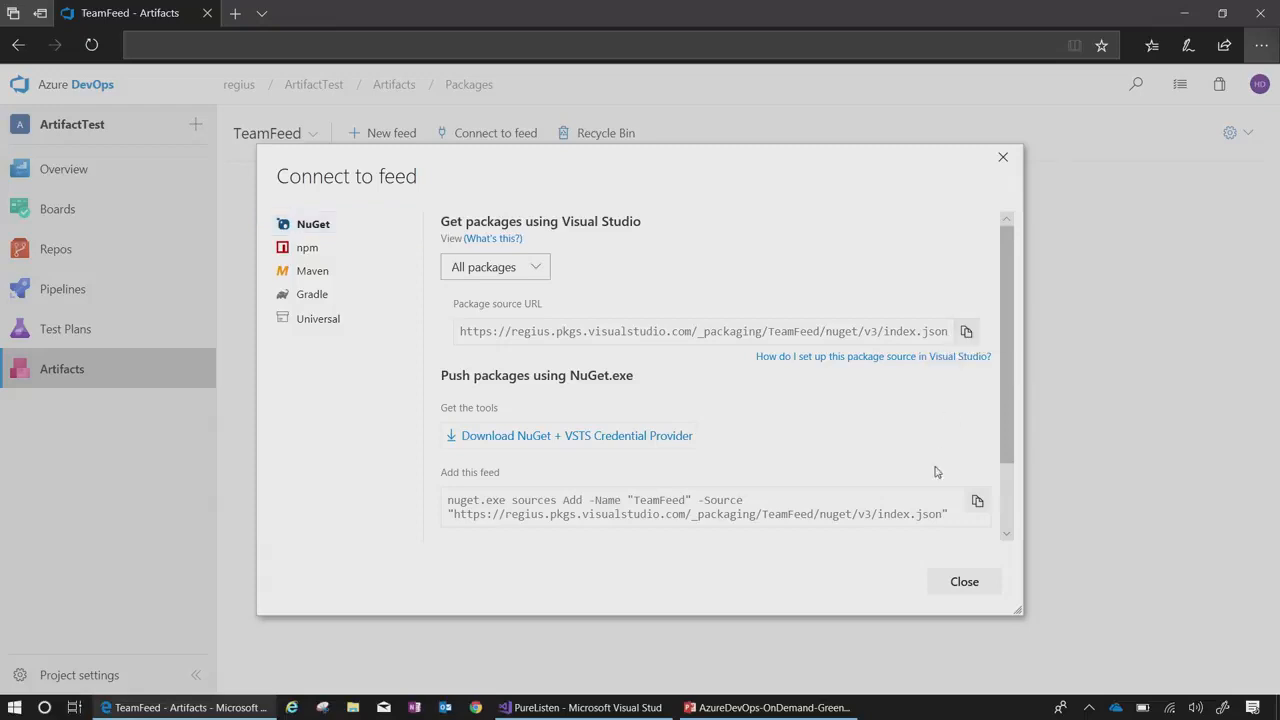
mouse_move(798, 708)
click(587, 707)
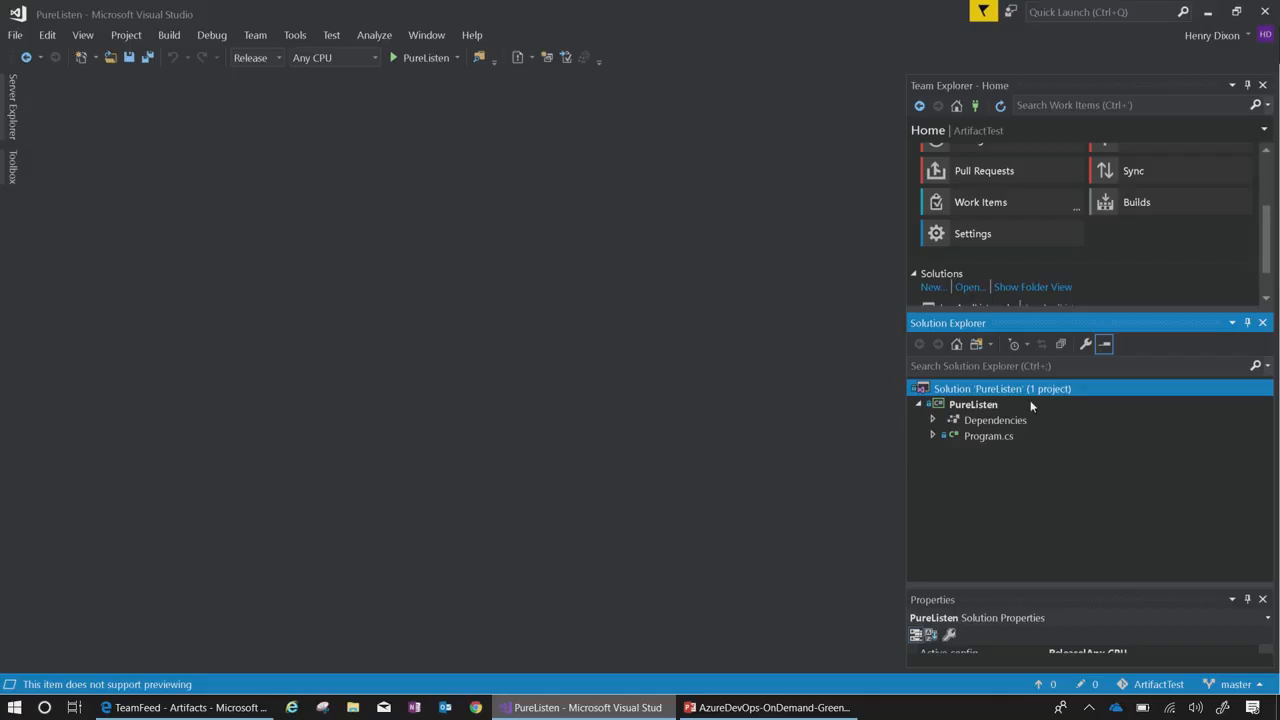
Open NuGet package management for the PureListen solution and bring up its package source settings.
click(295, 35)
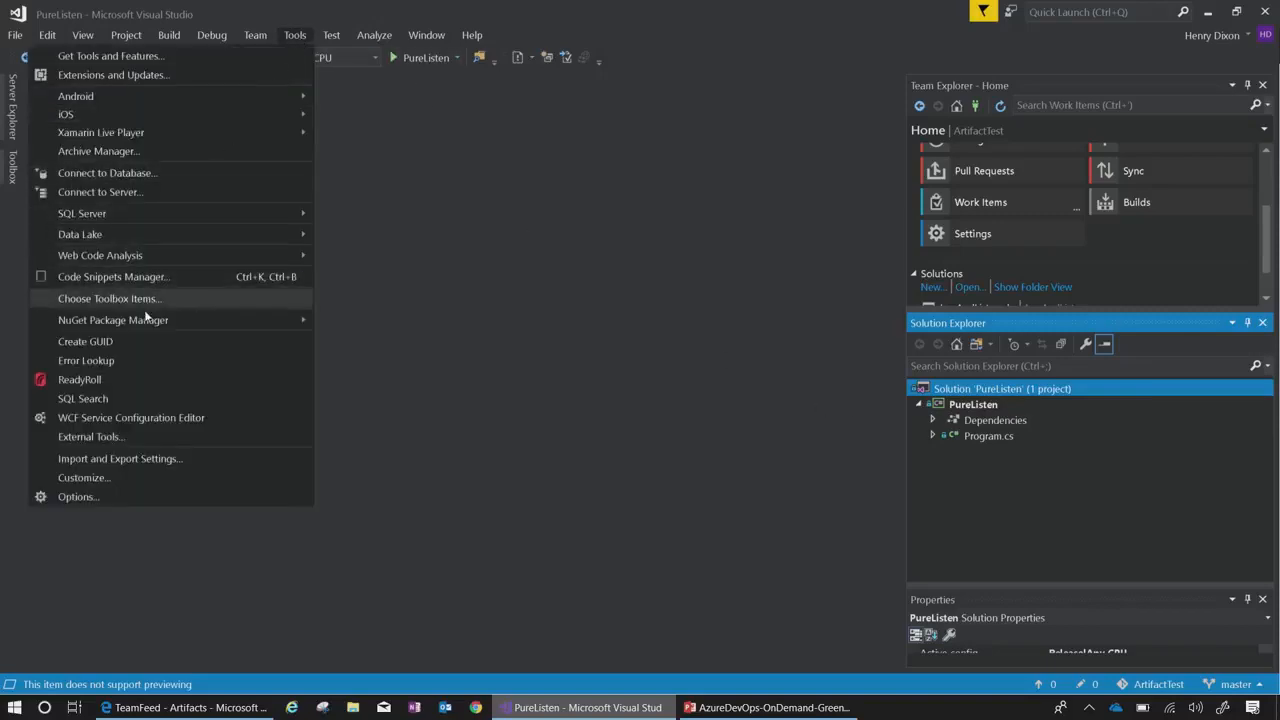
mouse_move(145, 322)
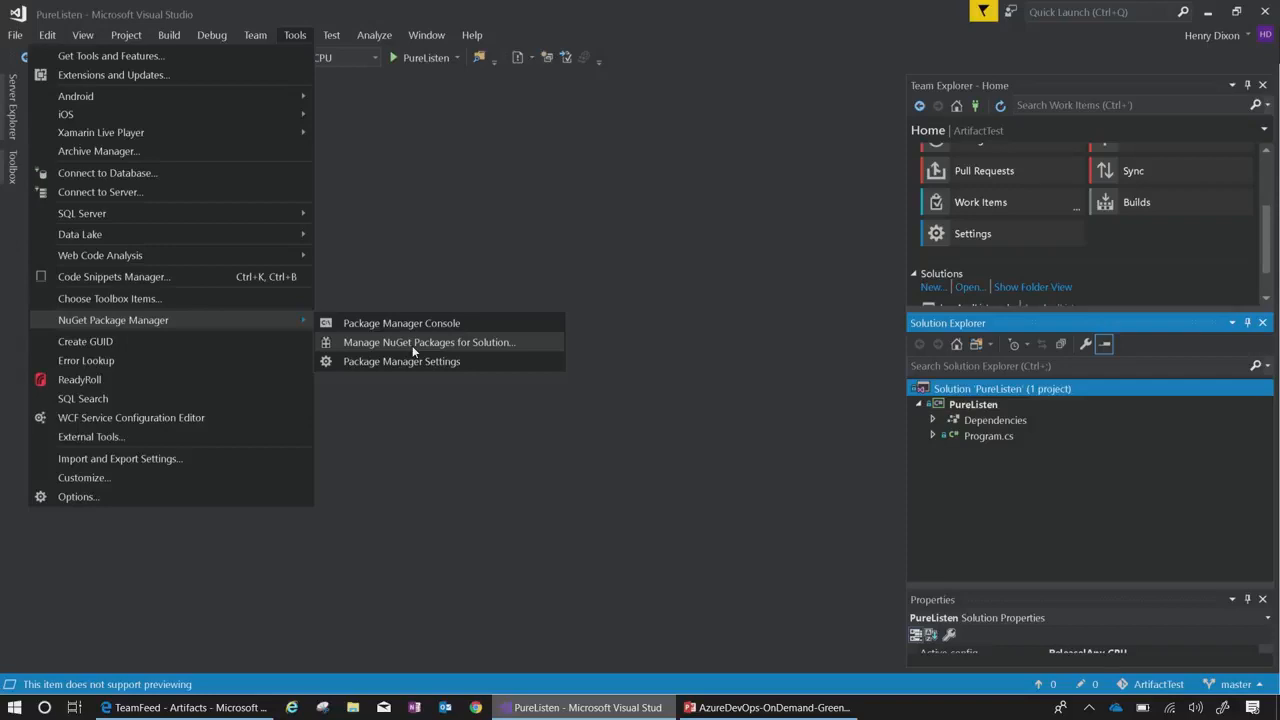
right_click(970, 395)
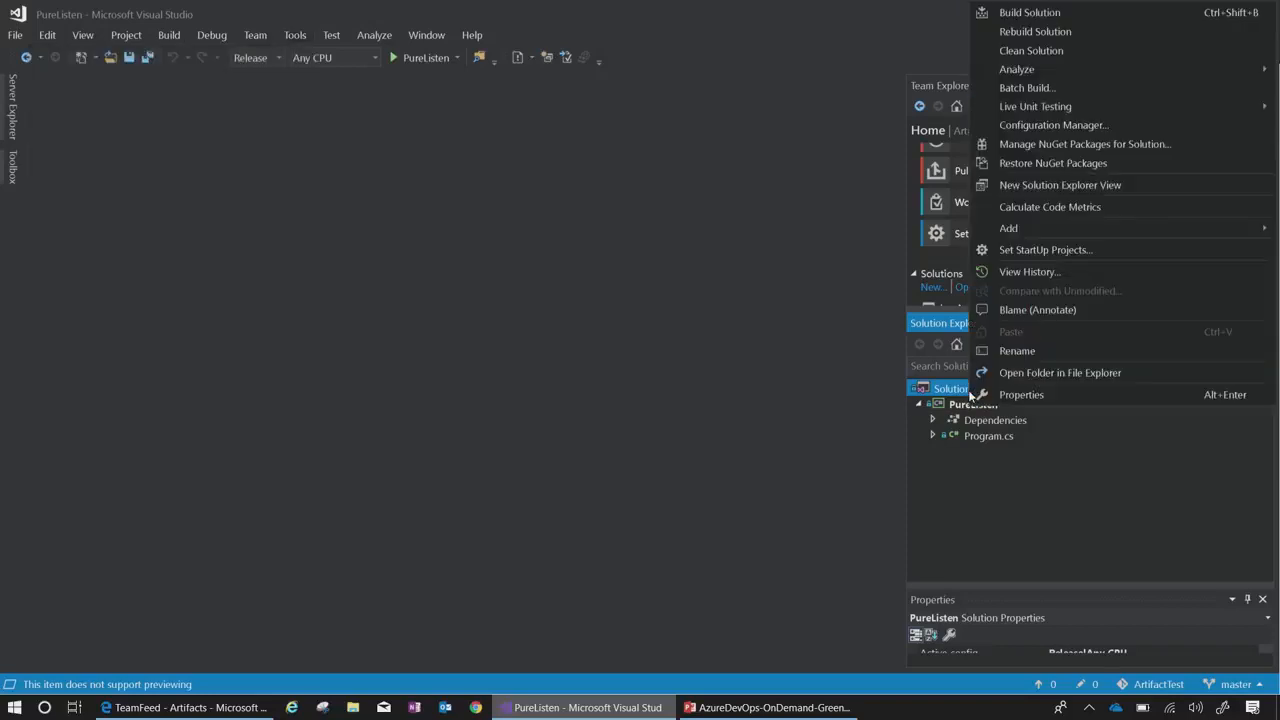
click(1030, 146)
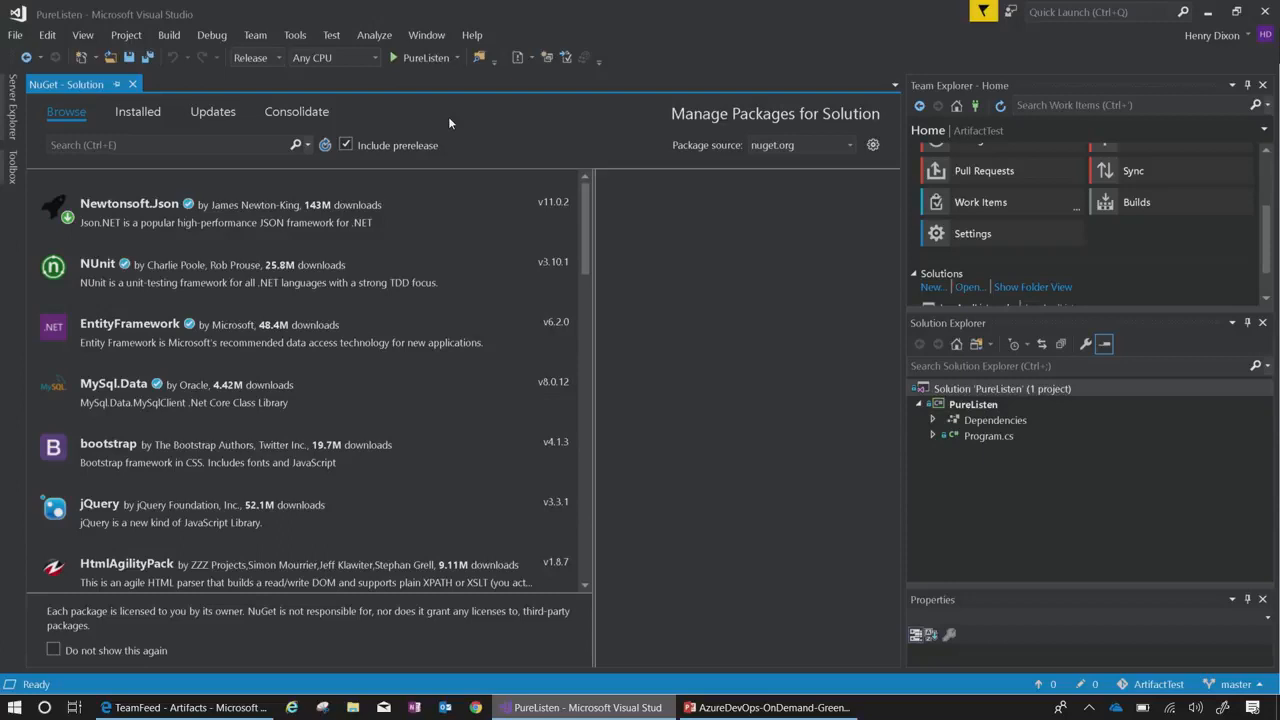
click(871, 150)
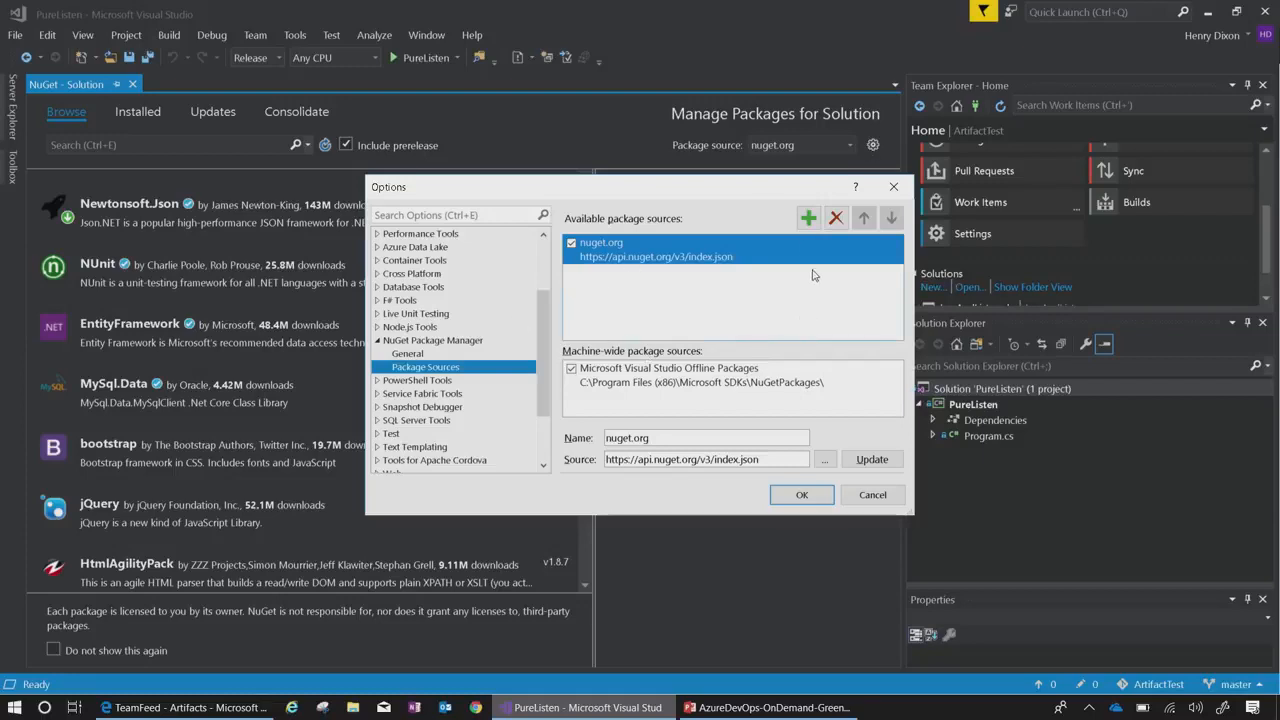
Add a package source named TeamFeed with the copied feed URL, disable the nuget.org source, and apply the options.
click(808, 217)
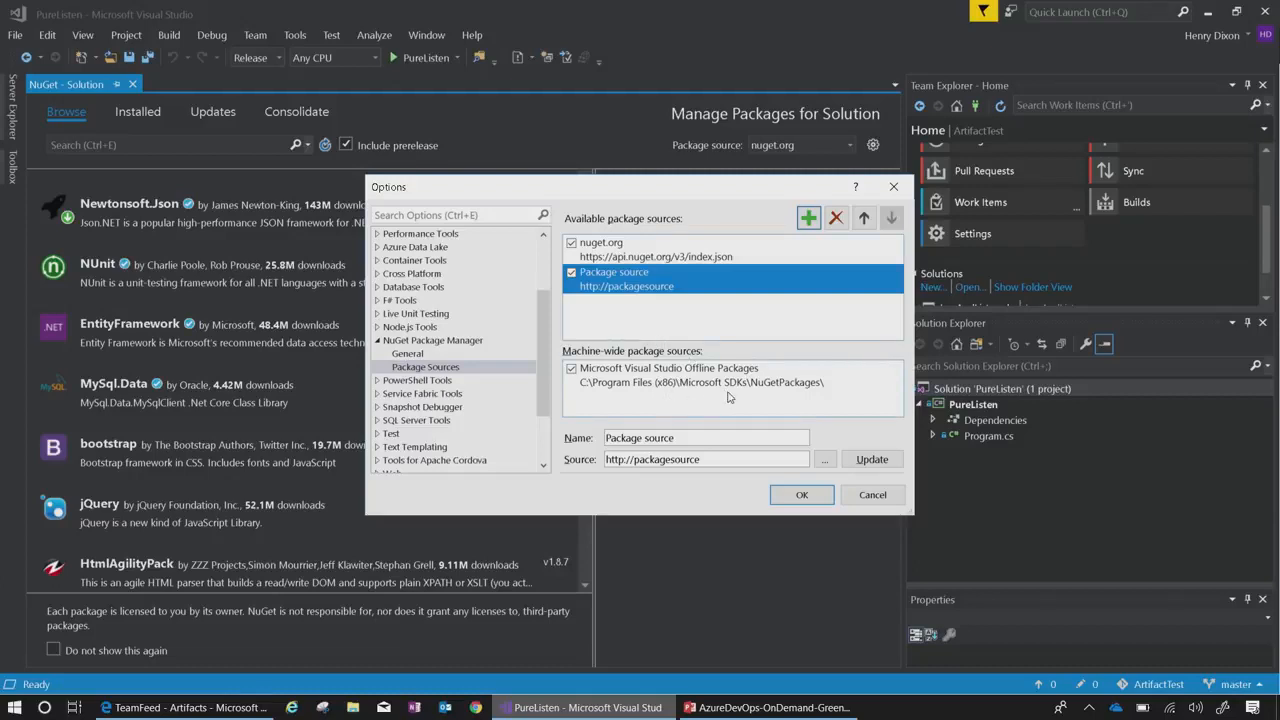
drag(694, 439, 534, 443)
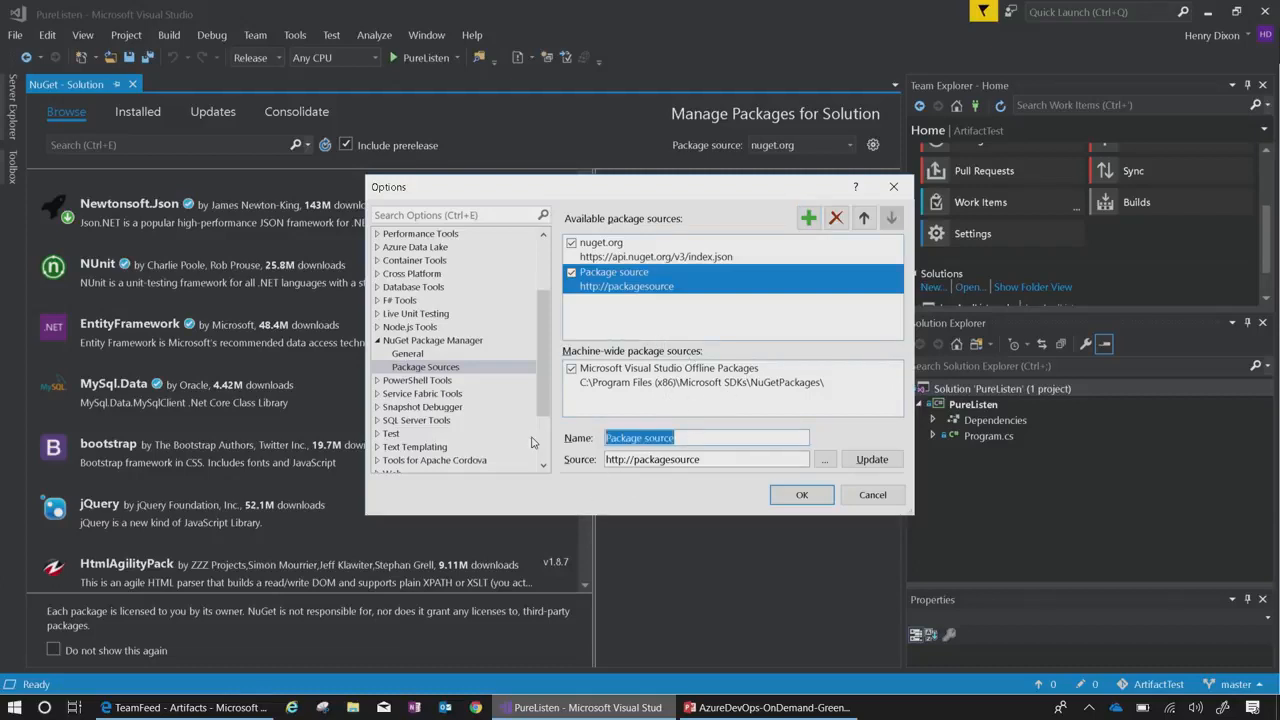
text(TeamFeed)
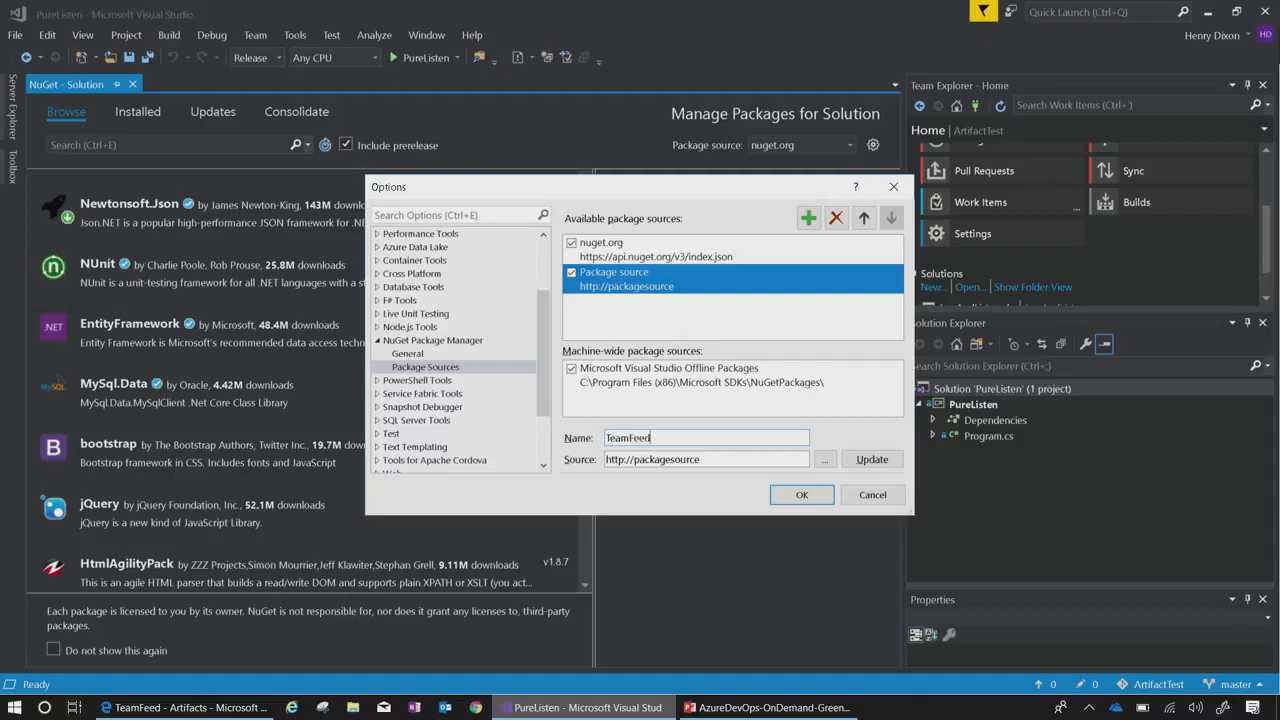
key(Tab)
key(ctrl+v)
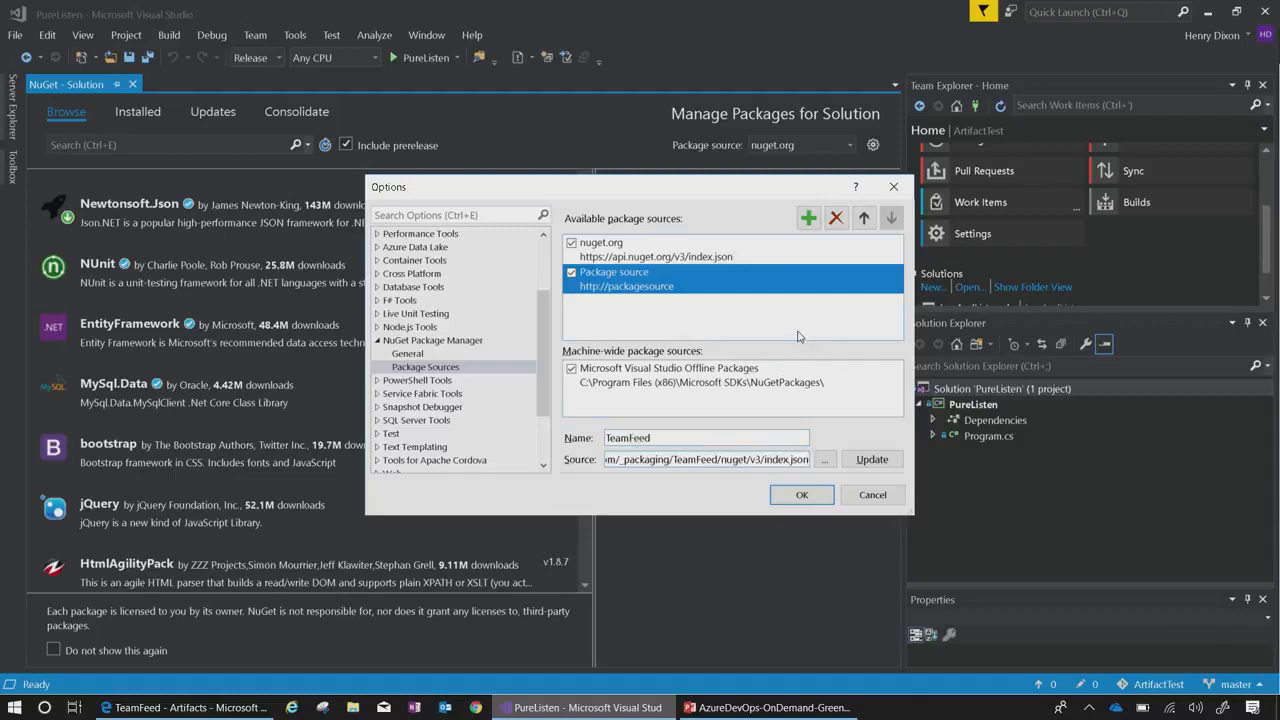
click(872, 462)
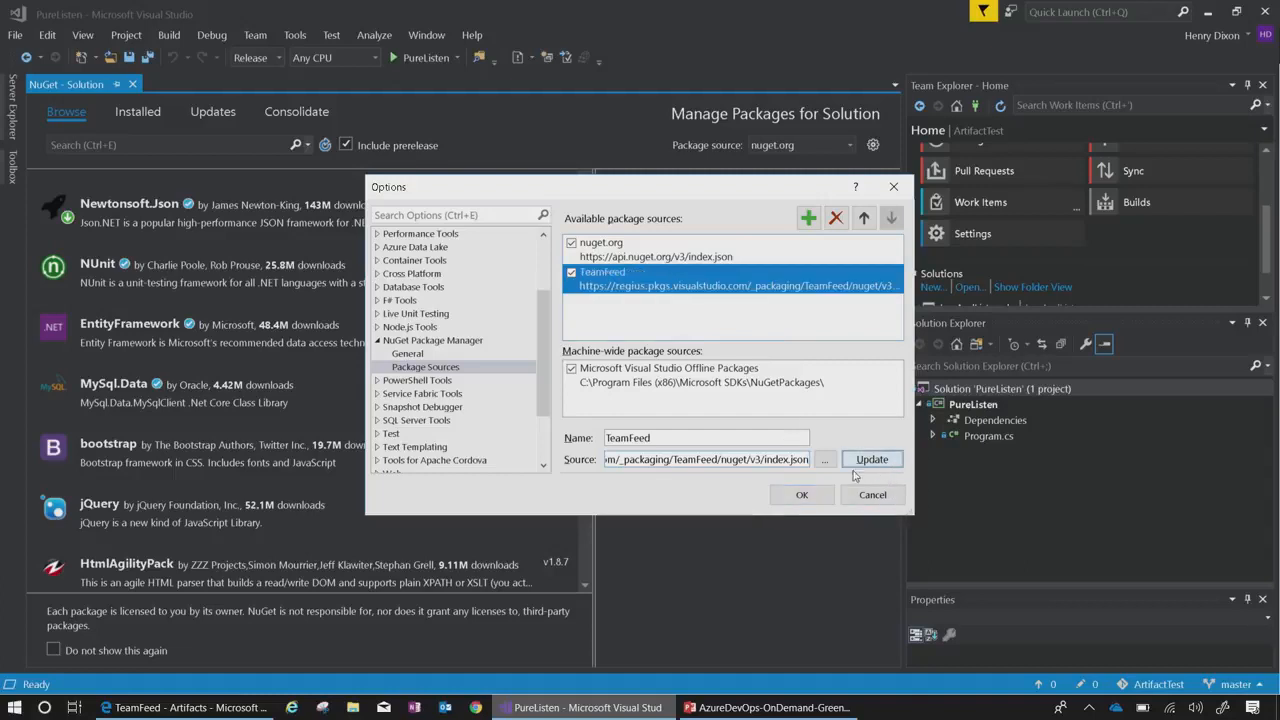
click(569, 243)
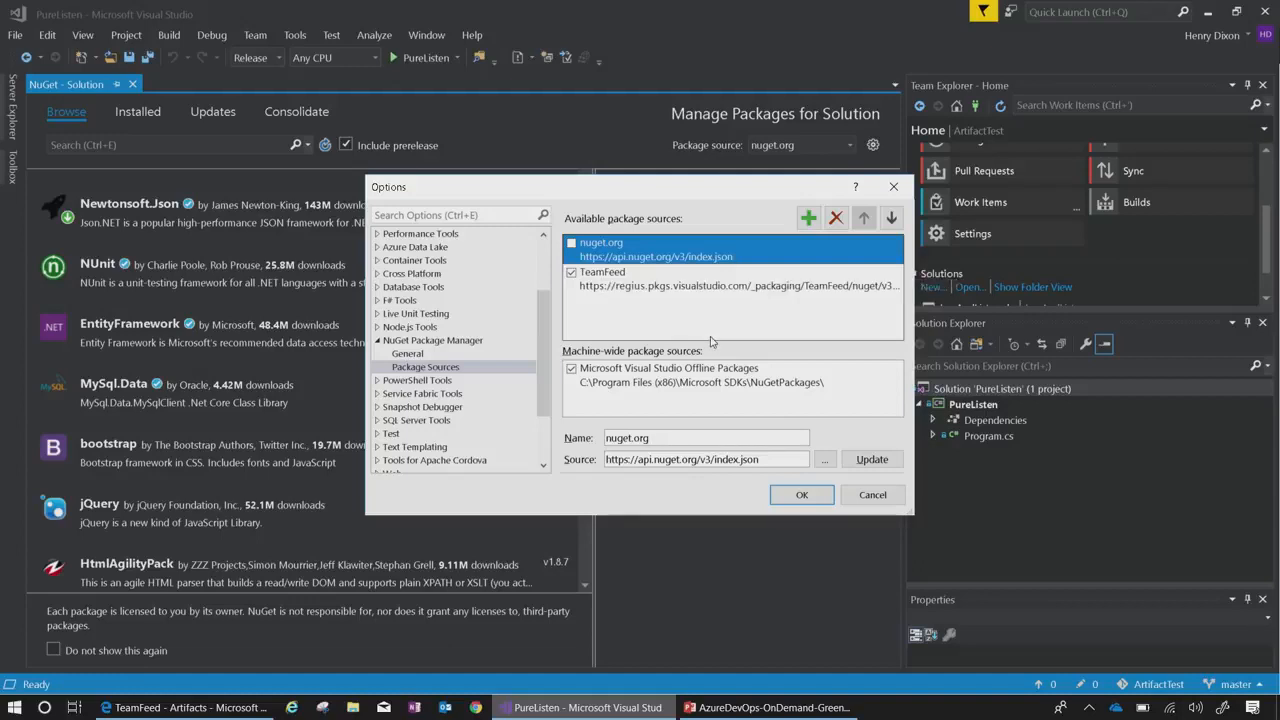
click(803, 495)
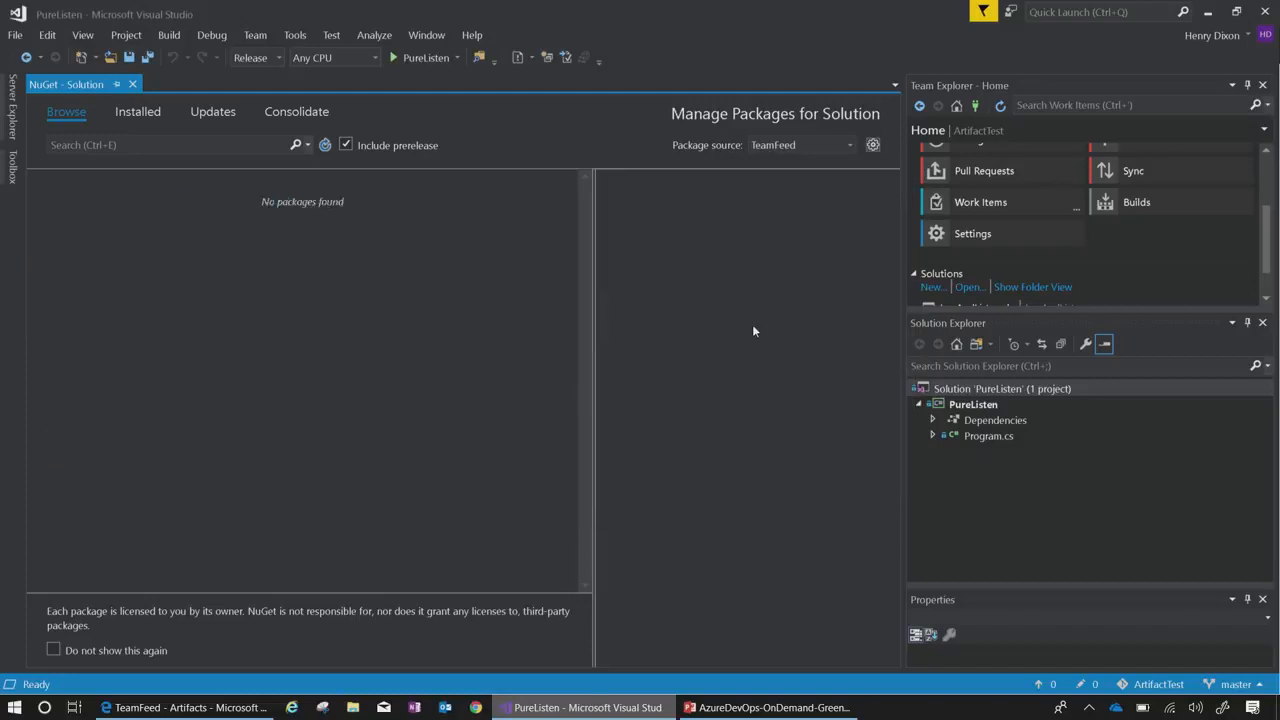
Return to Azure DevOps in the browser, close the feed connection details, and open the DevBuild1 pipeline for editing.
click(1206, 12)
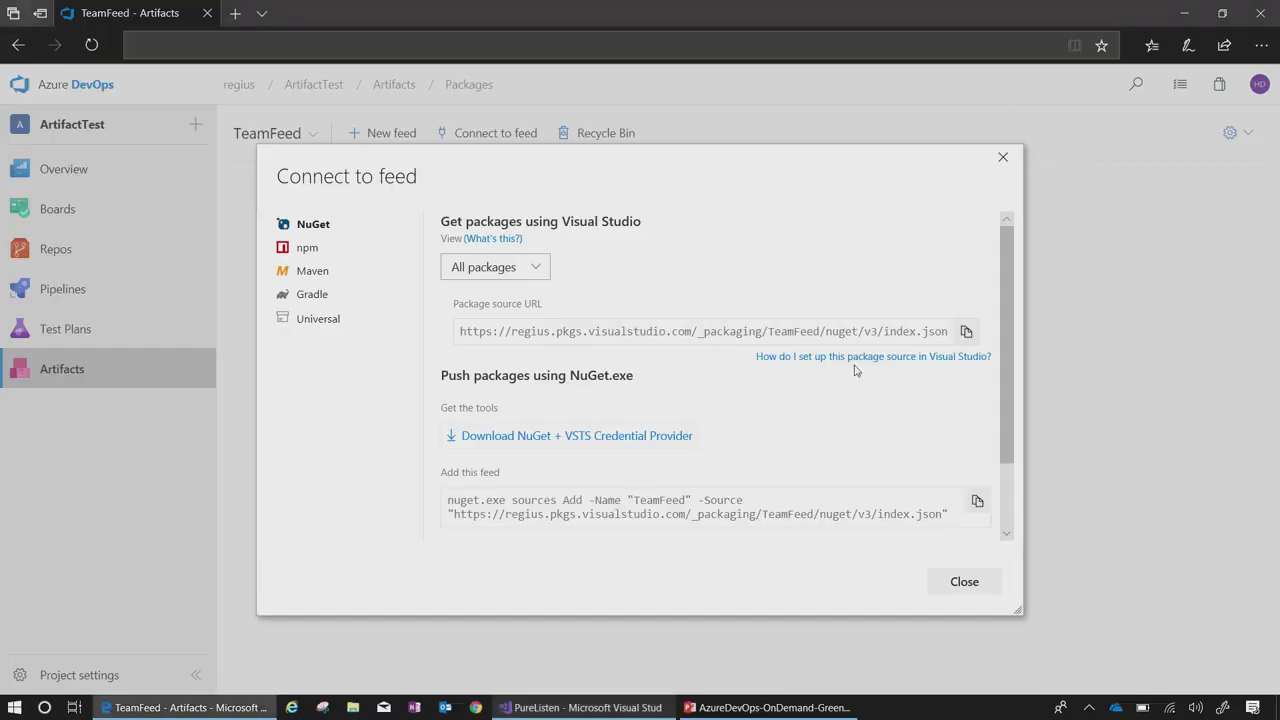
click(964, 584)
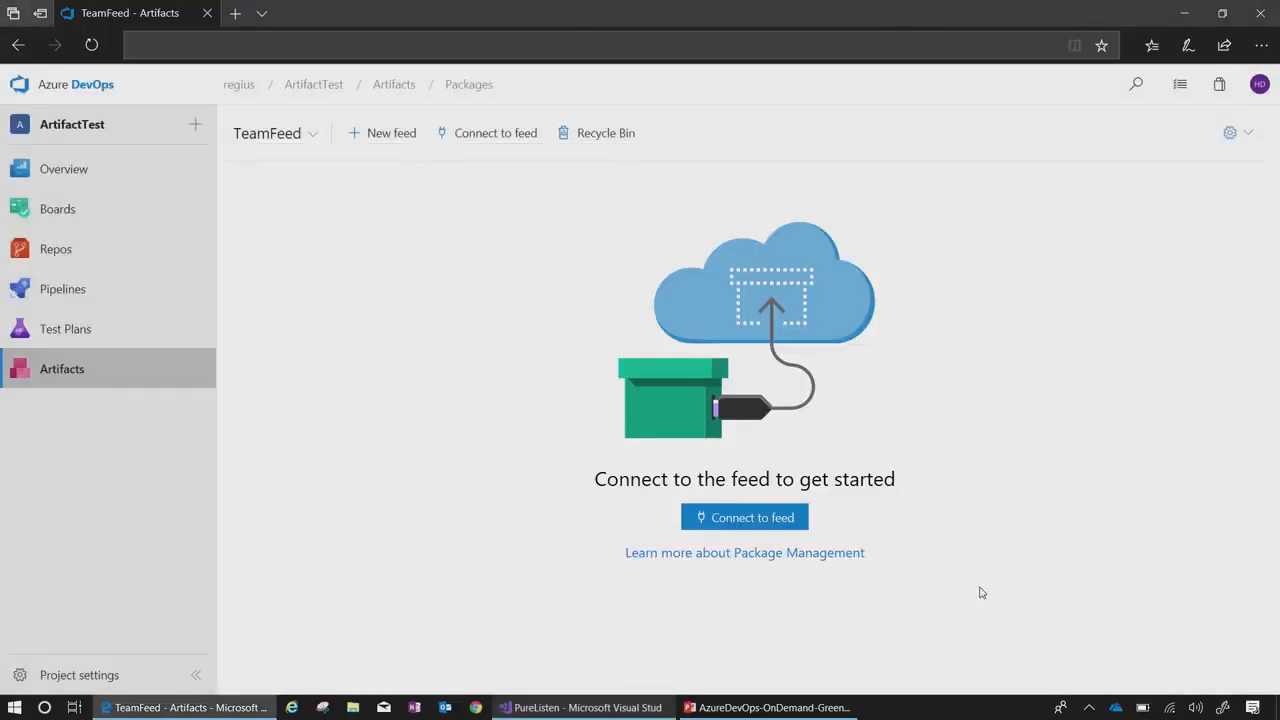
click(96, 301)
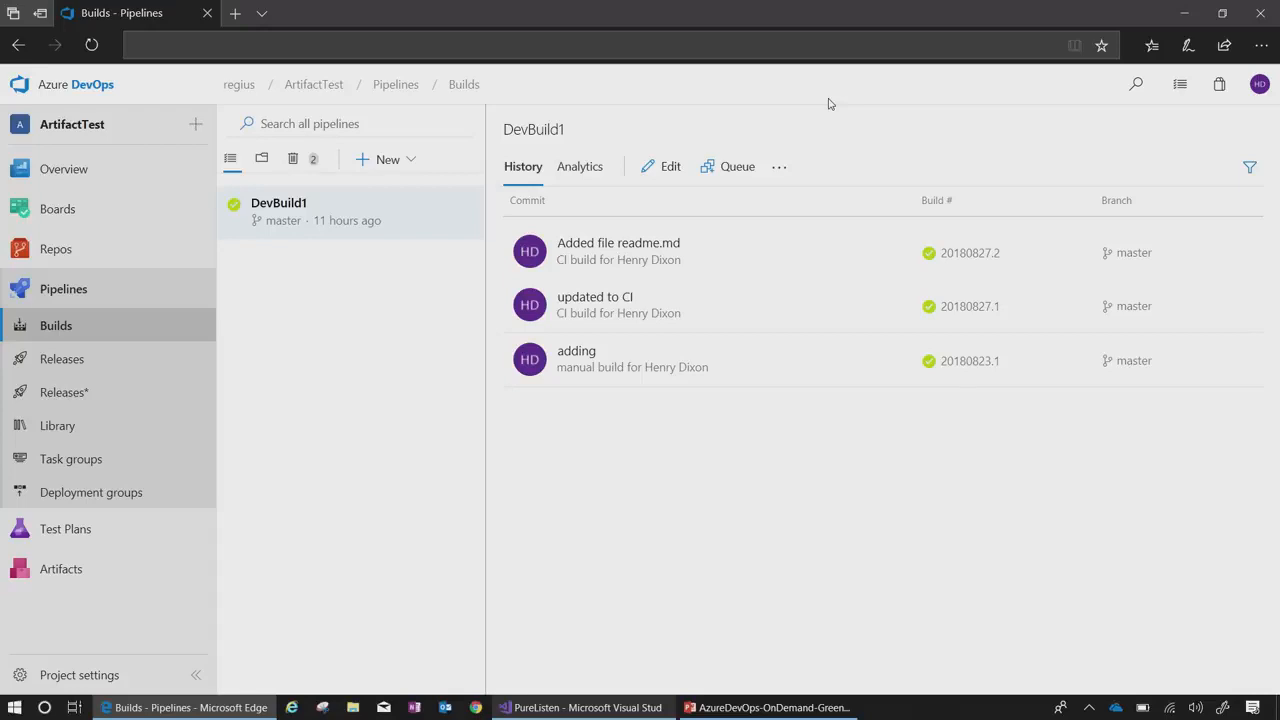
click(668, 167)
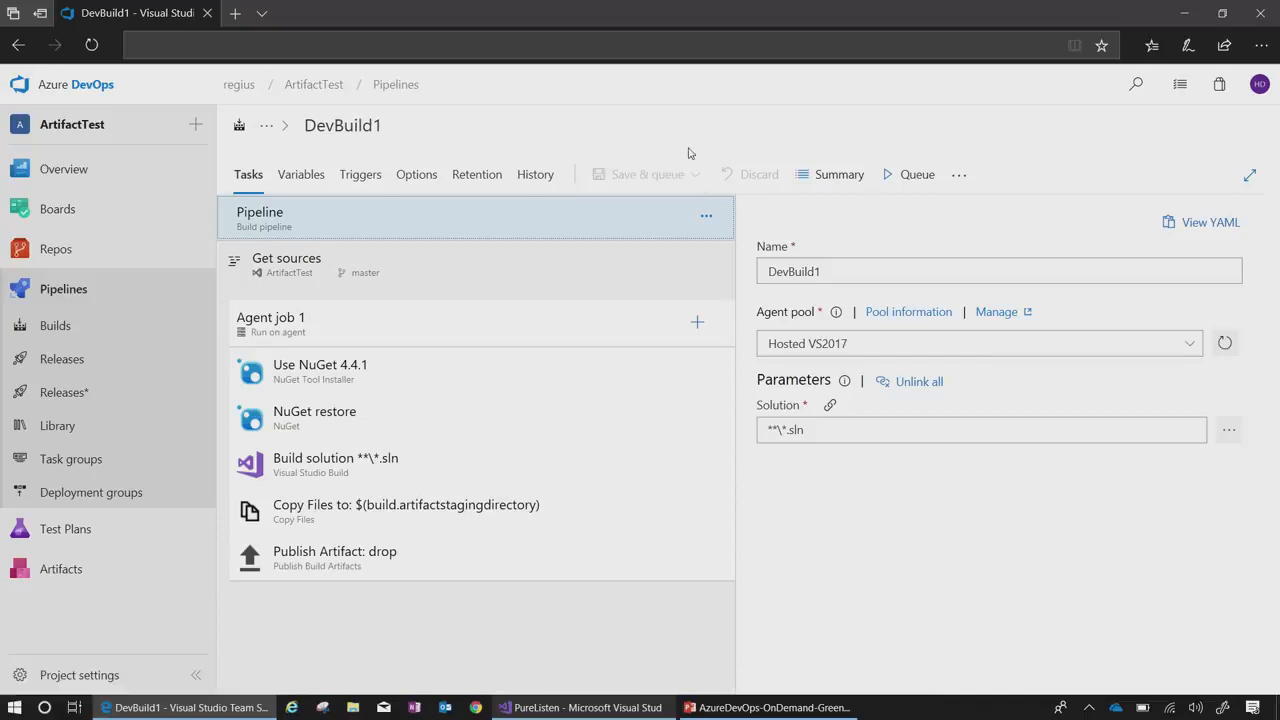
Add a NuGet task to Agent job 1 and place it just before the Publish Artifact: drop task.
click(697, 326)
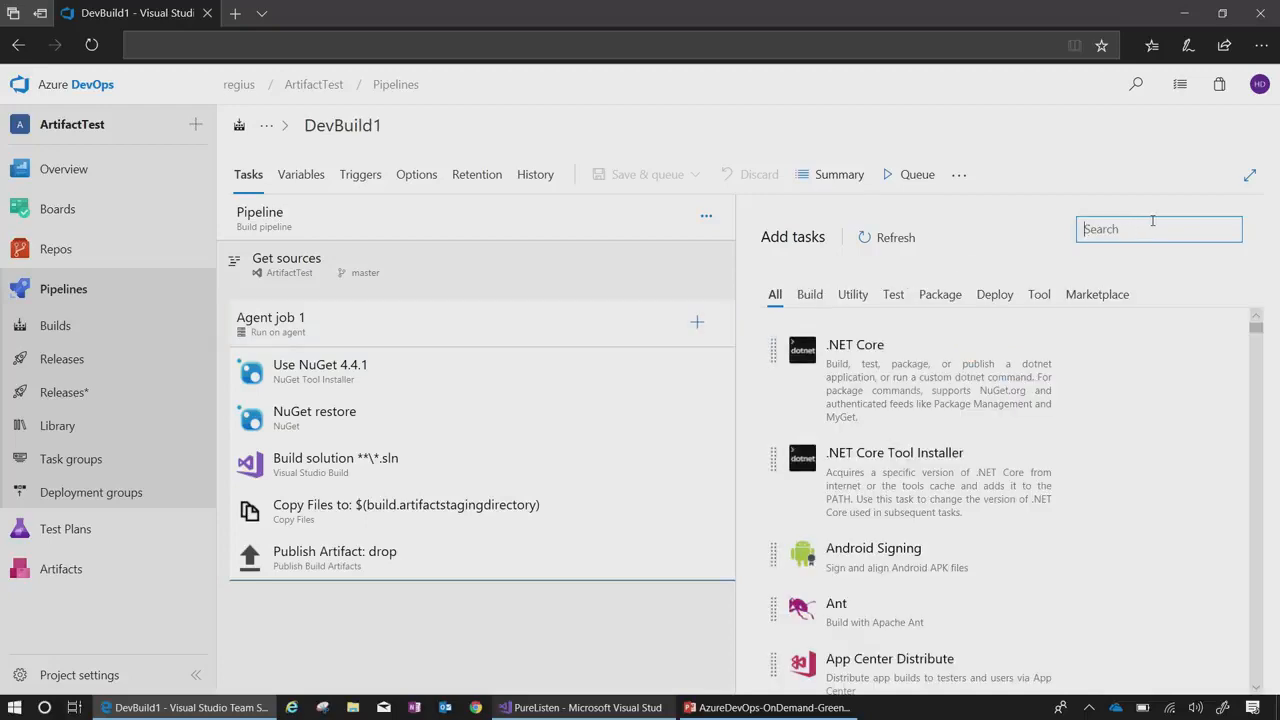
text(Nuget)
mouse_move(943, 323)
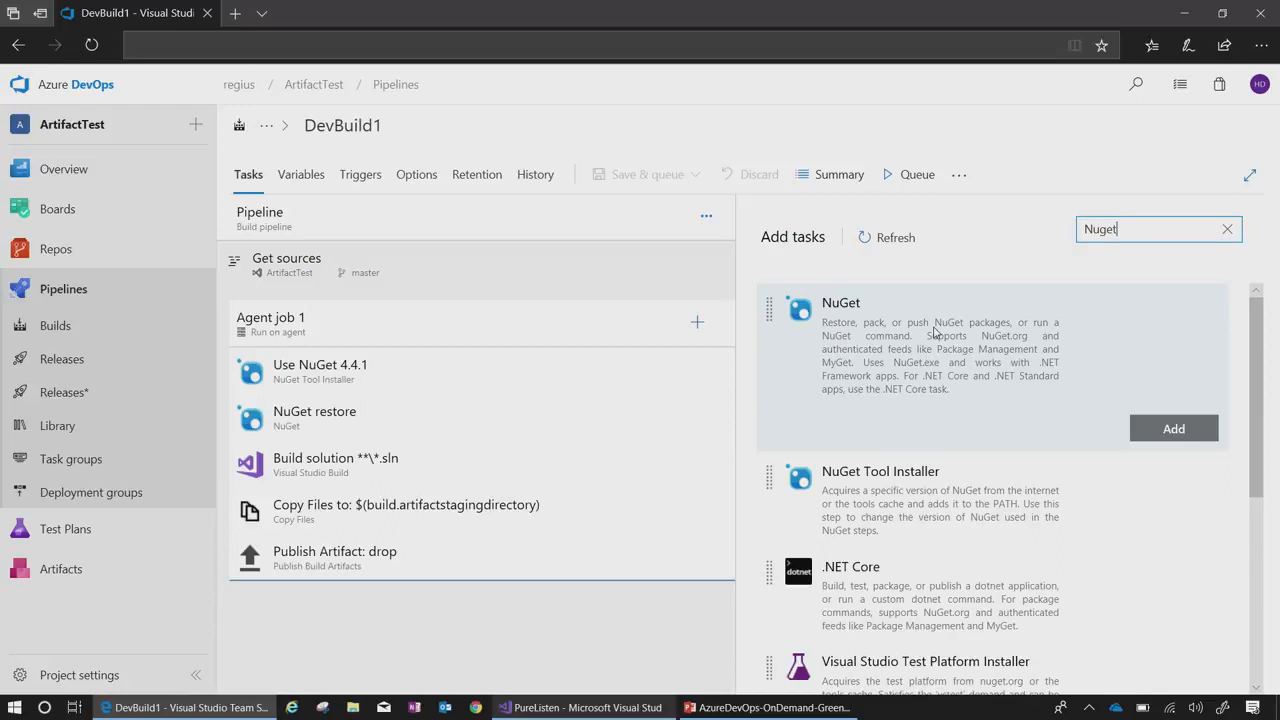
click(1197, 434)
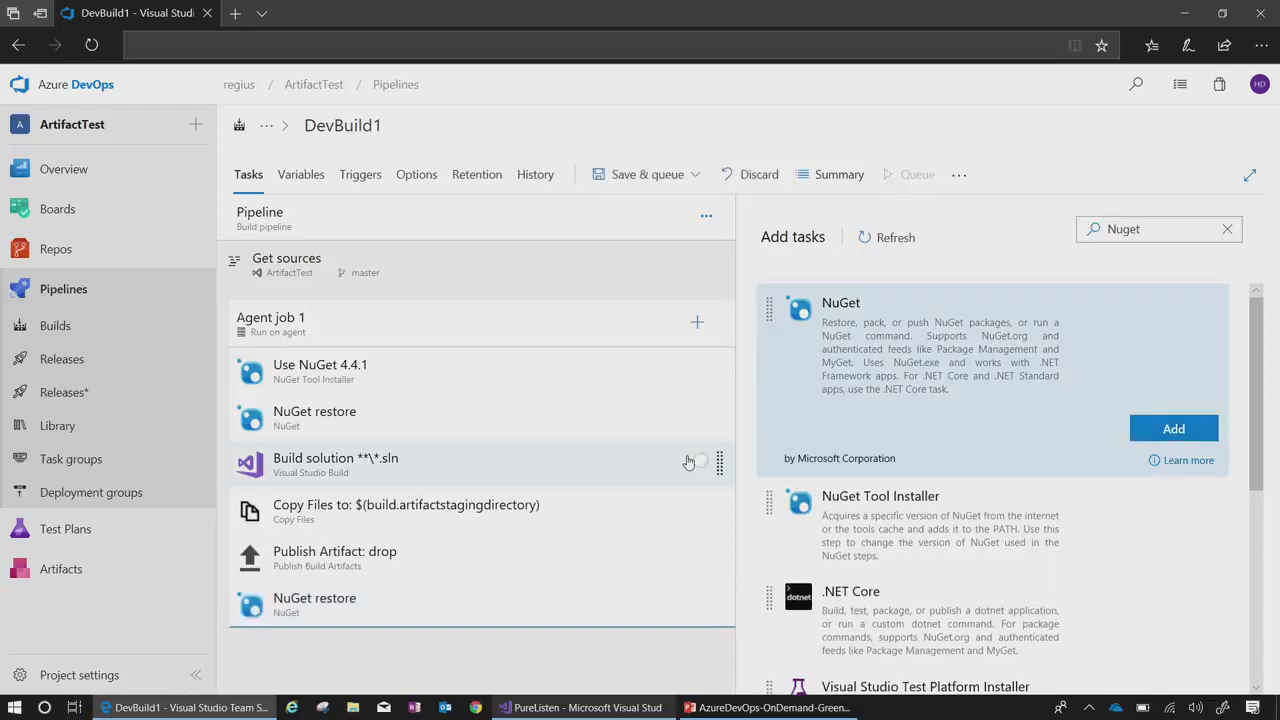
drag(368, 588, 363, 552)
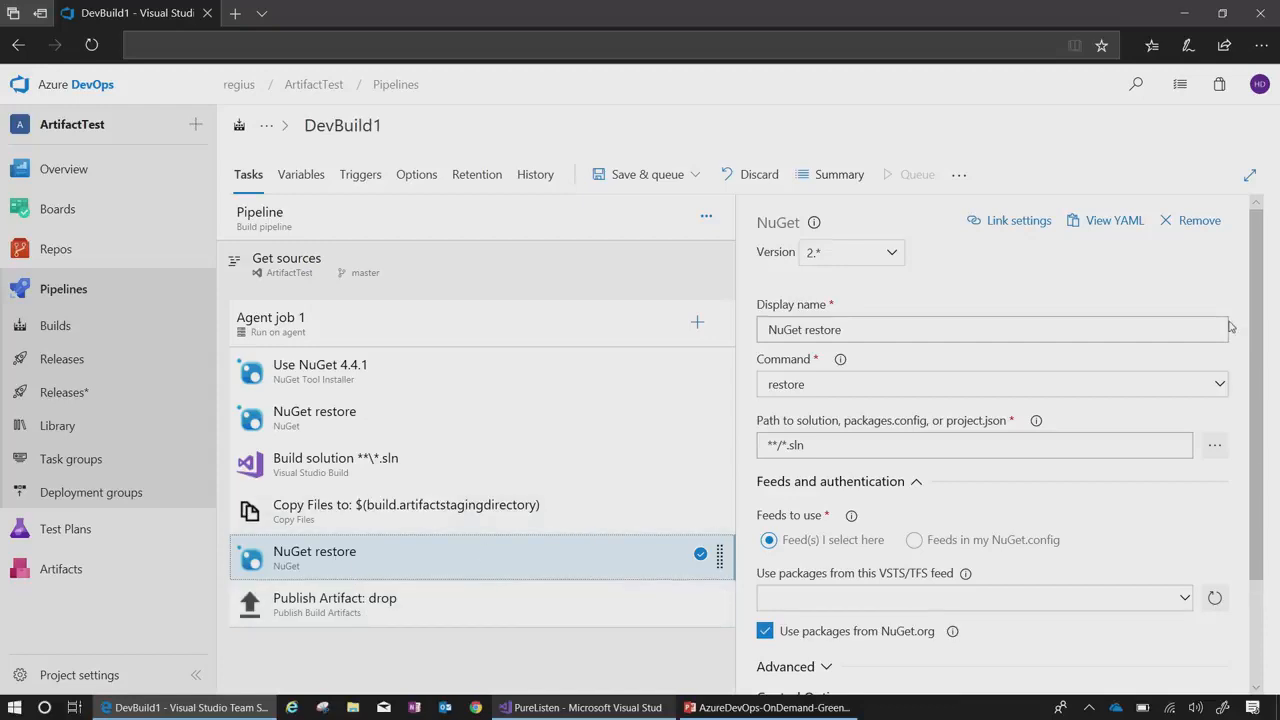
Set the new NuGet task's command to push and its target feed to TeamFeed.
click(1220, 386)
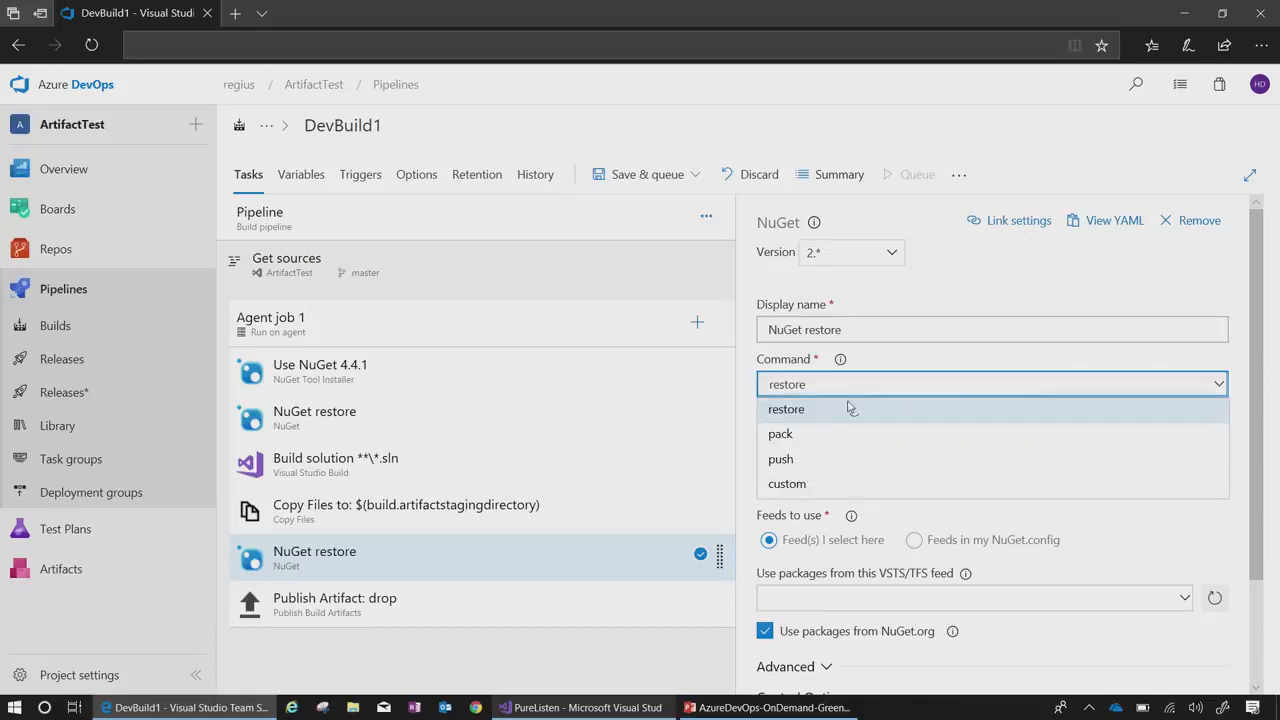
click(785, 462)
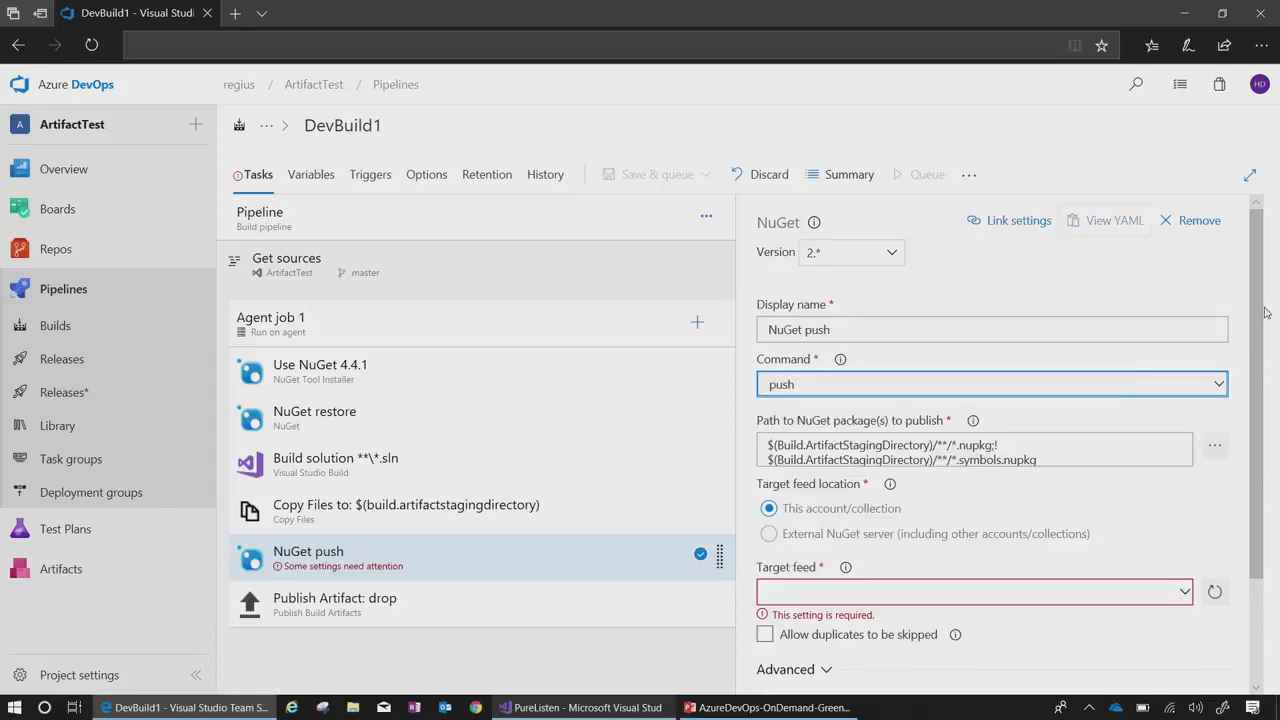
drag(1257, 313, 1250, 420)
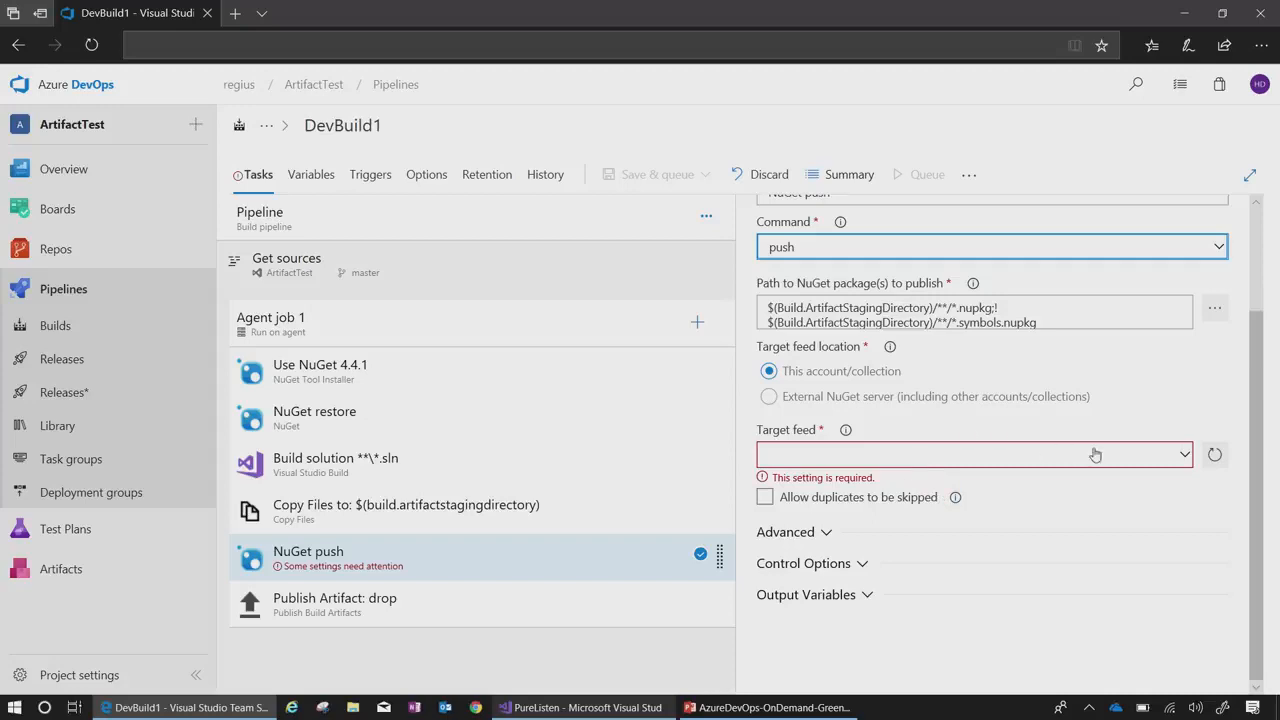
click(1183, 454)
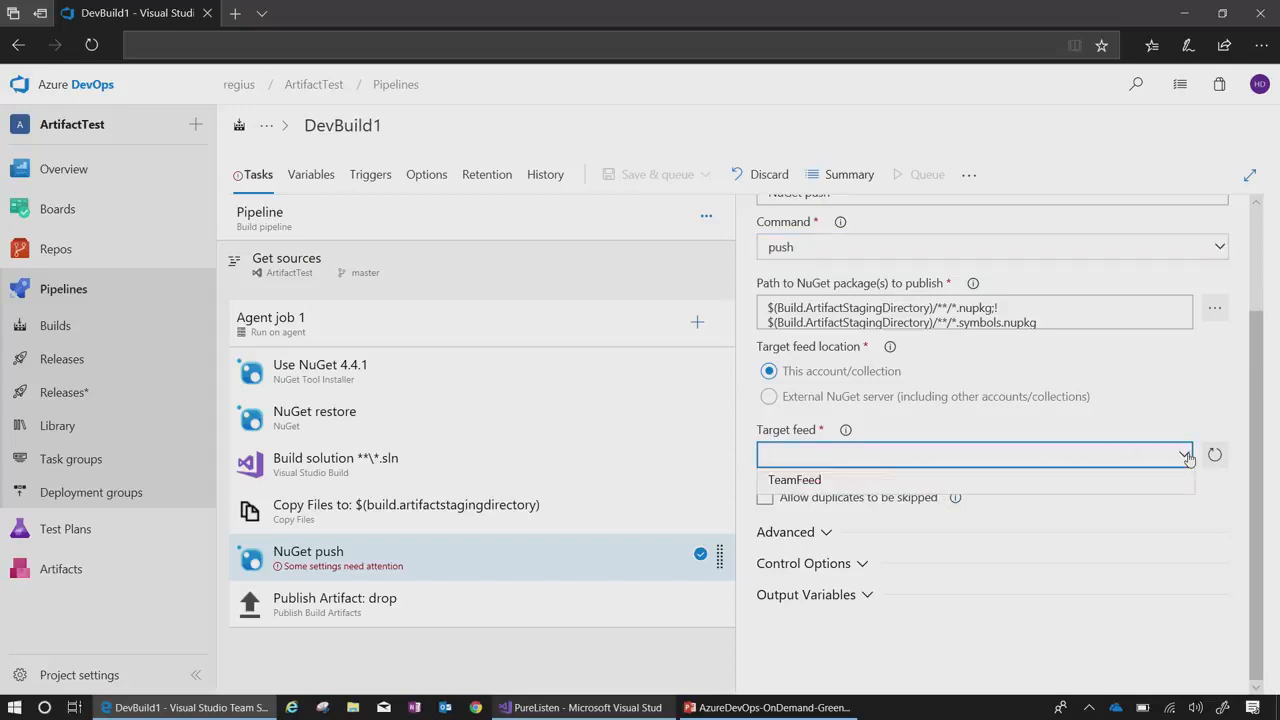
click(790, 481)
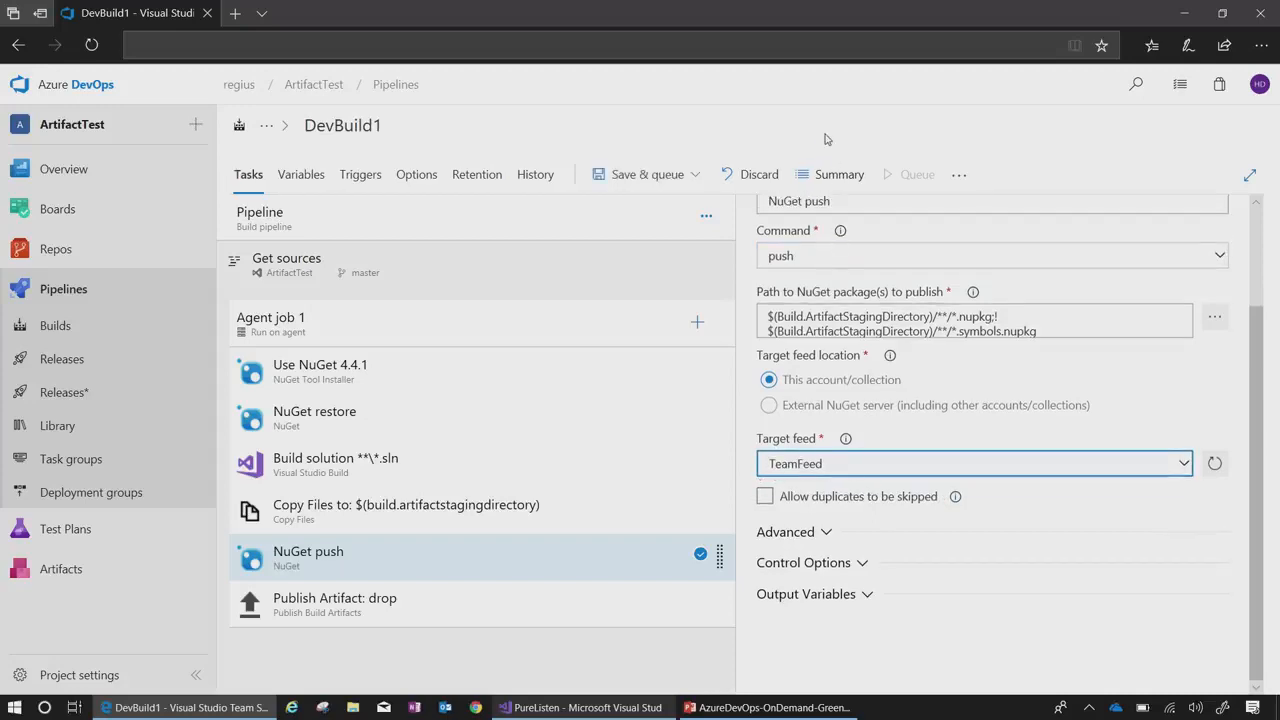
Save the DevBuild1 pipeline and queue a build with the Hosted VS2017 agent pool on the master branch.
click(639, 176)
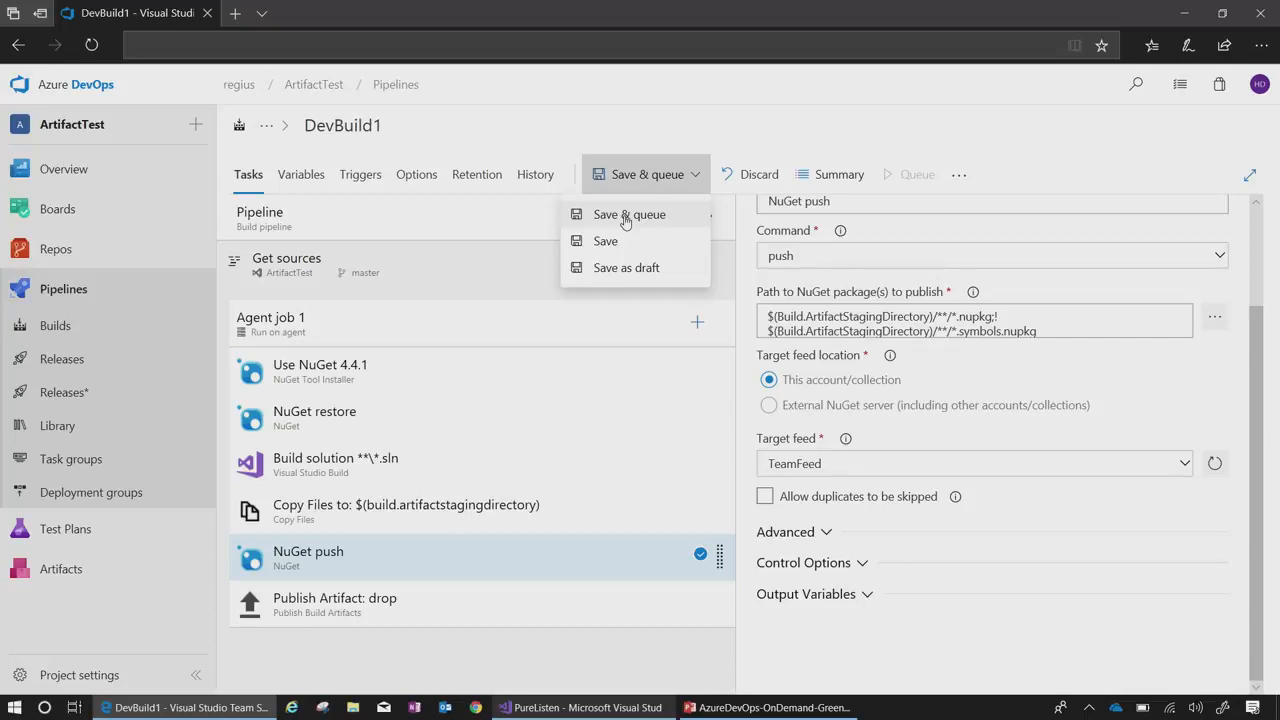
click(625, 217)
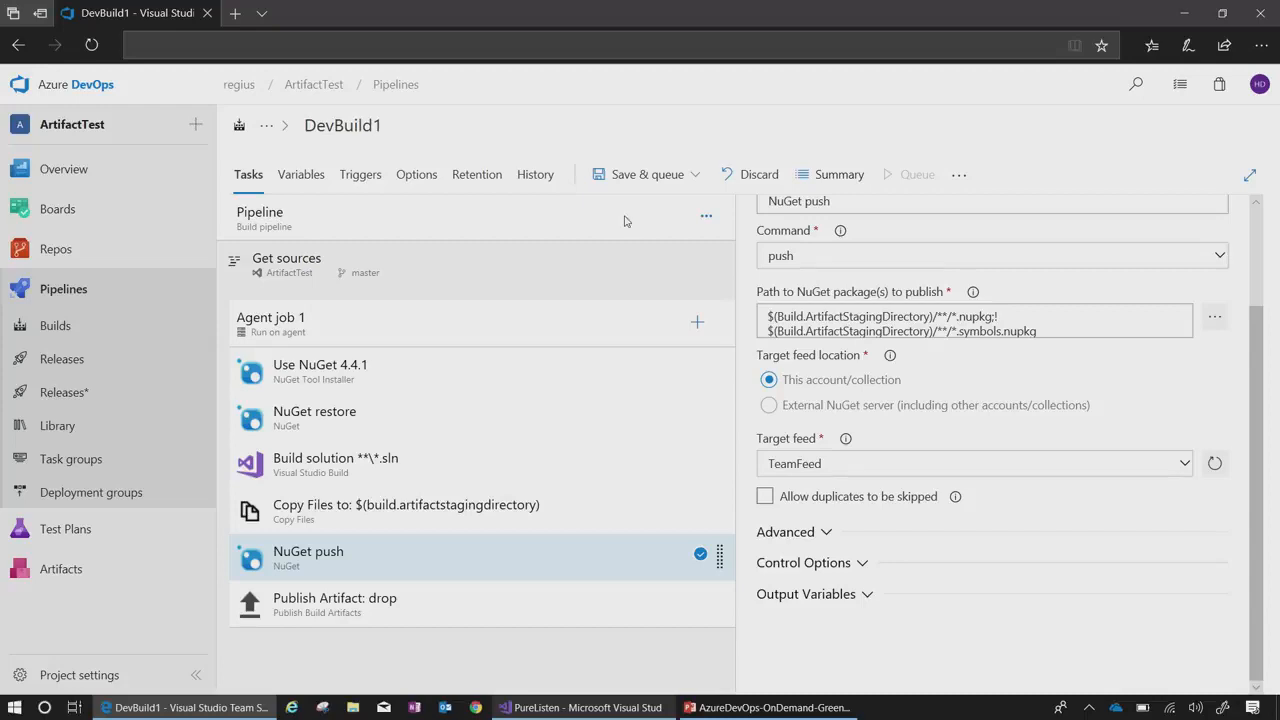
click(768, 665)
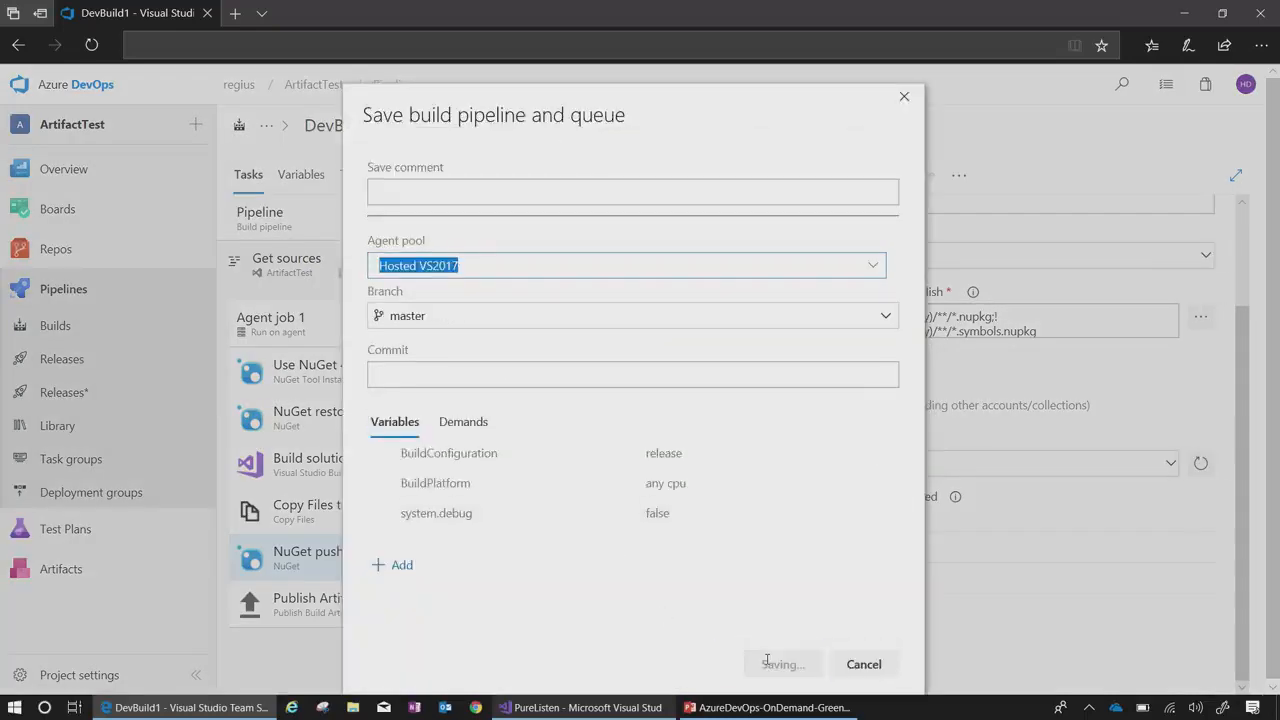